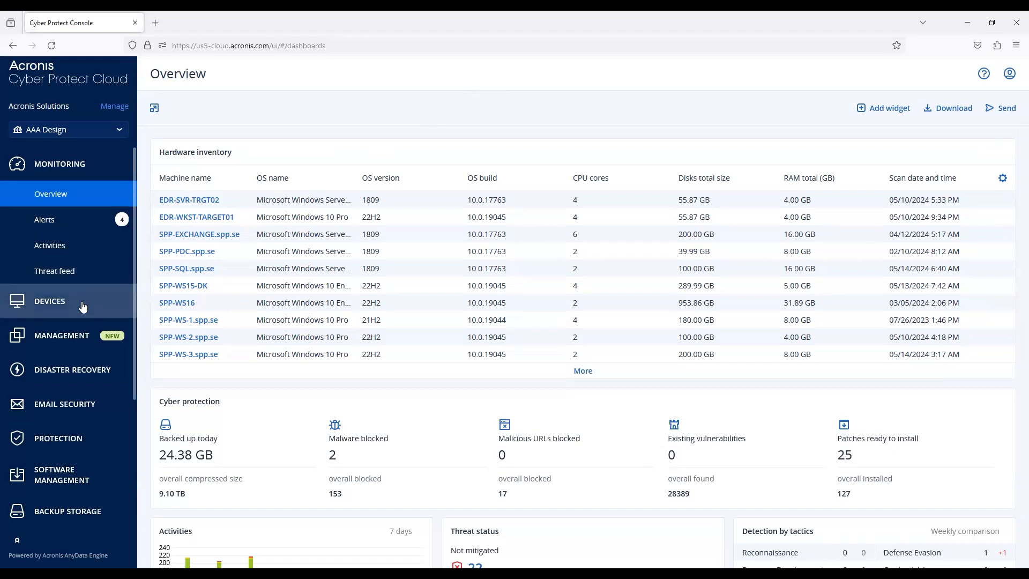
# Step: Open the protection plans applied to the SPP-WS-1.spp.se machine from the devices with agents
pyautogui.click(62, 305)
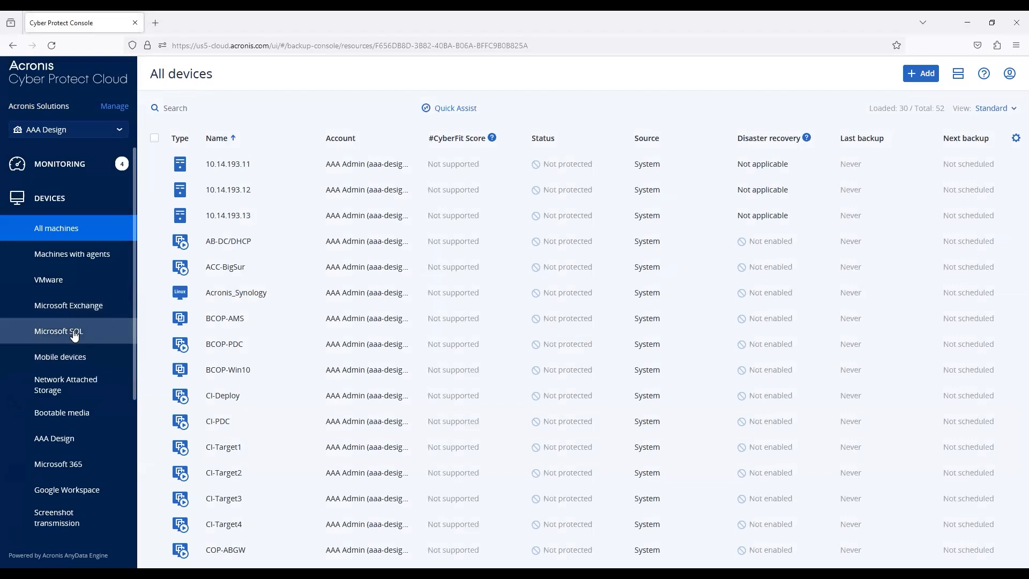
pyautogui.click(80, 257)
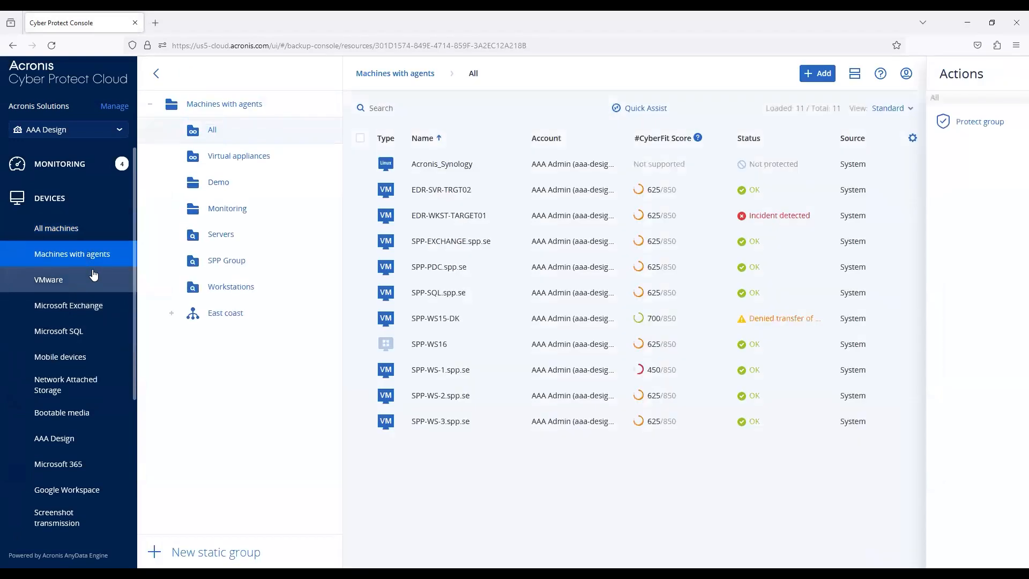
pyautogui.click(498, 378)
pyautogui.moveTo(684, 384)
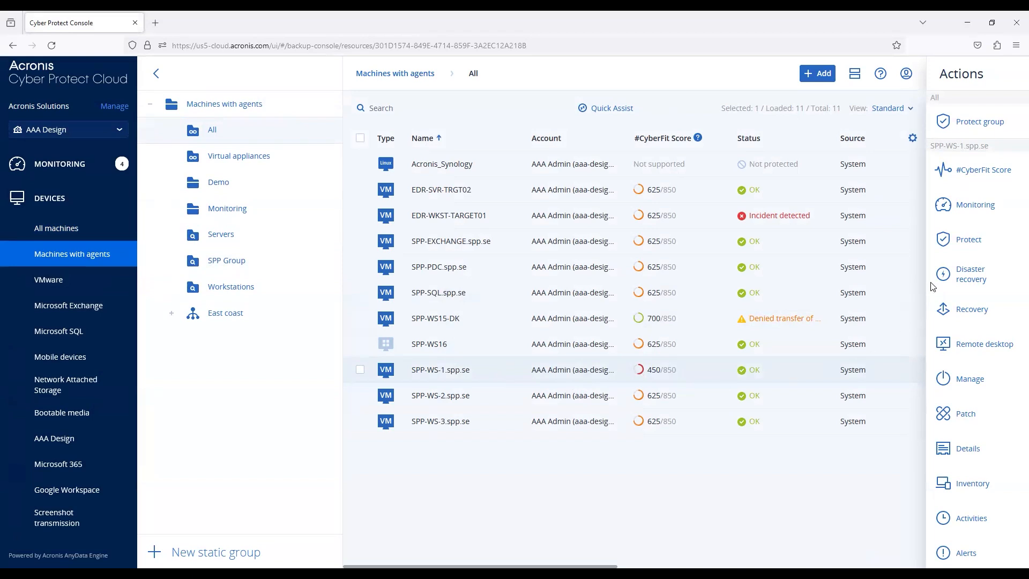
pyautogui.click(963, 250)
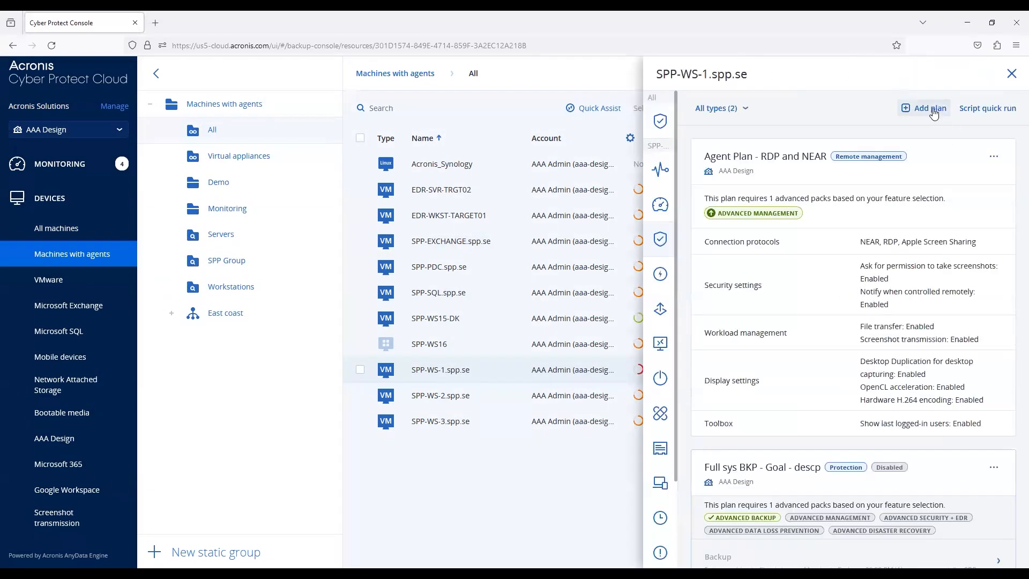
# Step: Start creating a new protection plan for SPP-WS-1.spp.se
pyautogui.click(929, 109)
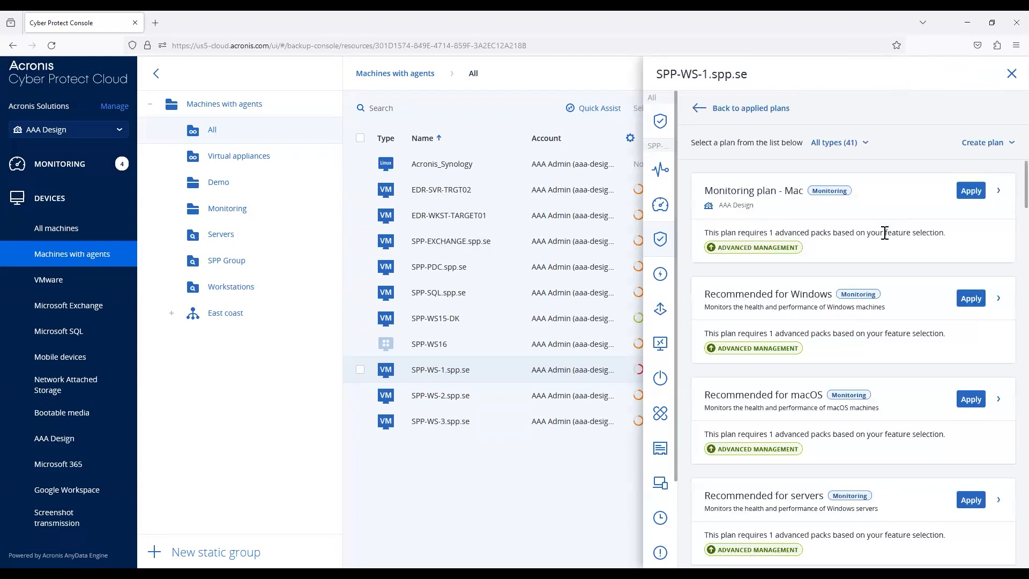
pyautogui.click(991, 143)
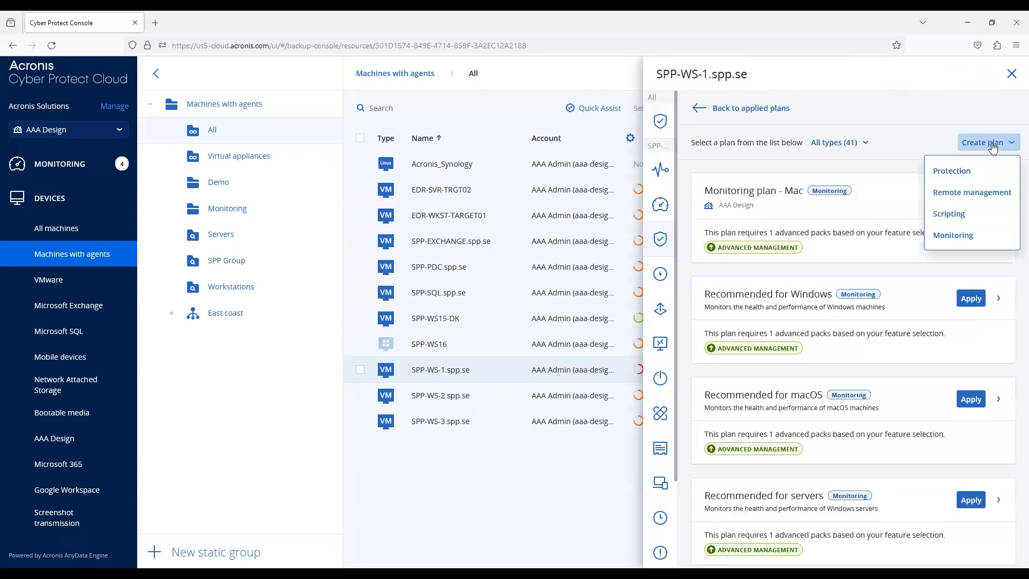
pyautogui.click(948, 173)
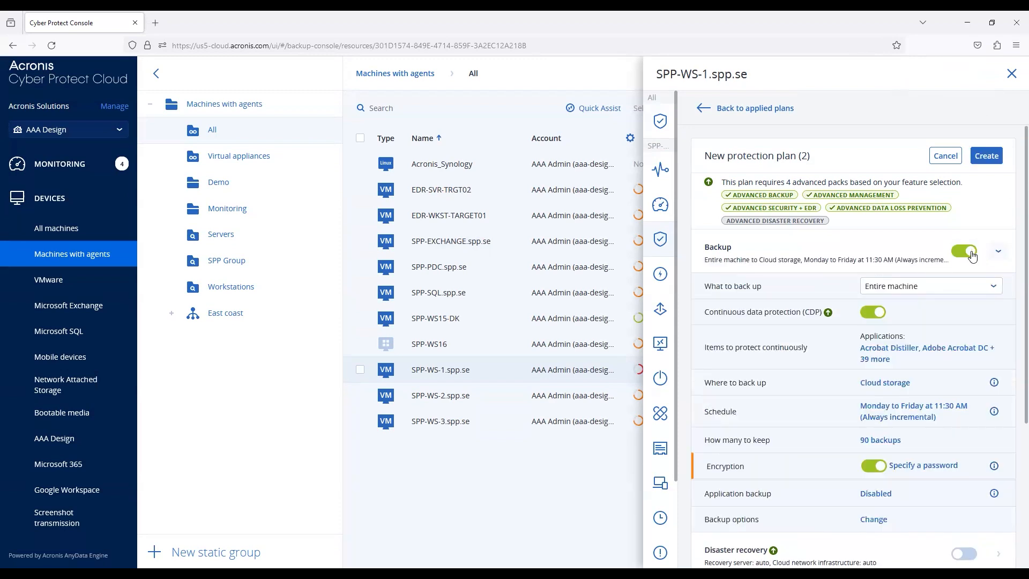
# Step: Disable the Backup and Data loss prevention modules in the new protection plan
pyautogui.click(971, 253)
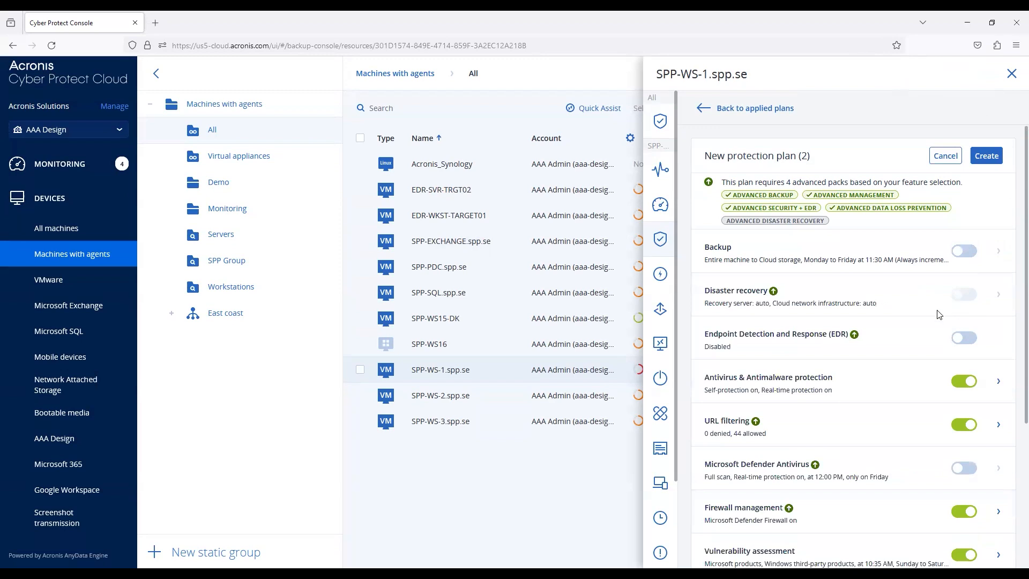
pyautogui.scroll(-2, 918, 290)
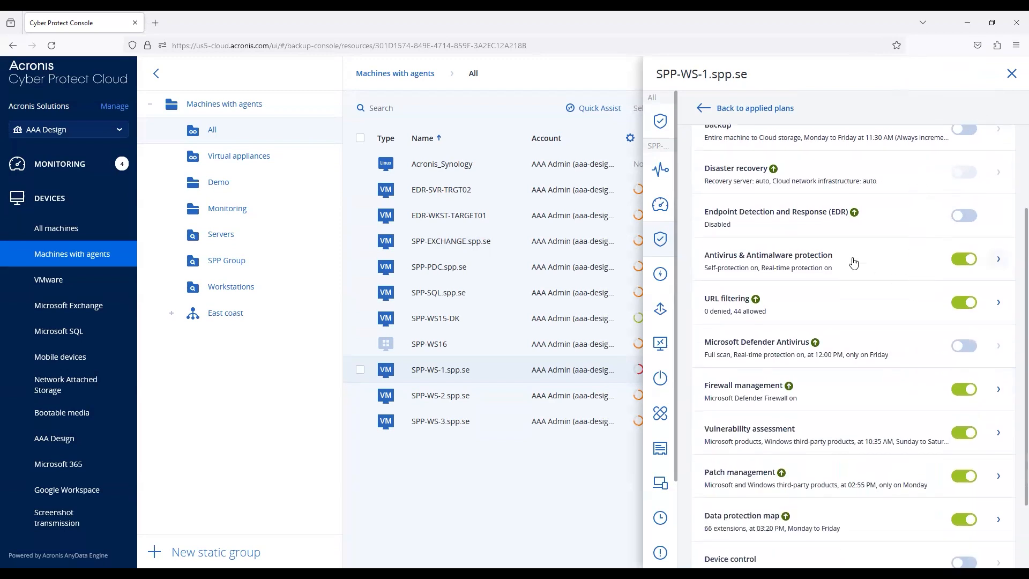
pyautogui.scroll(-2, 891, 298)
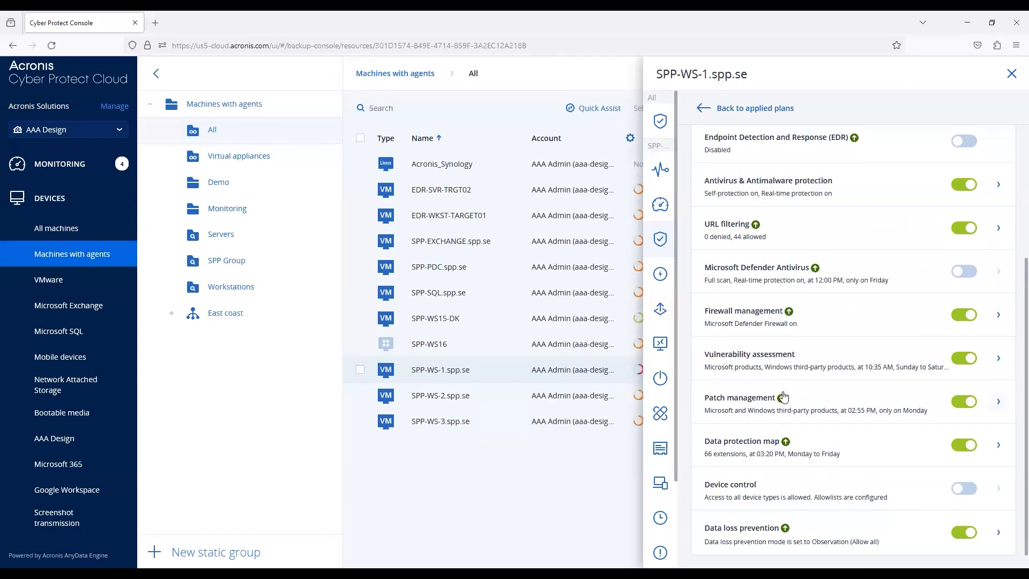
pyautogui.click(960, 532)
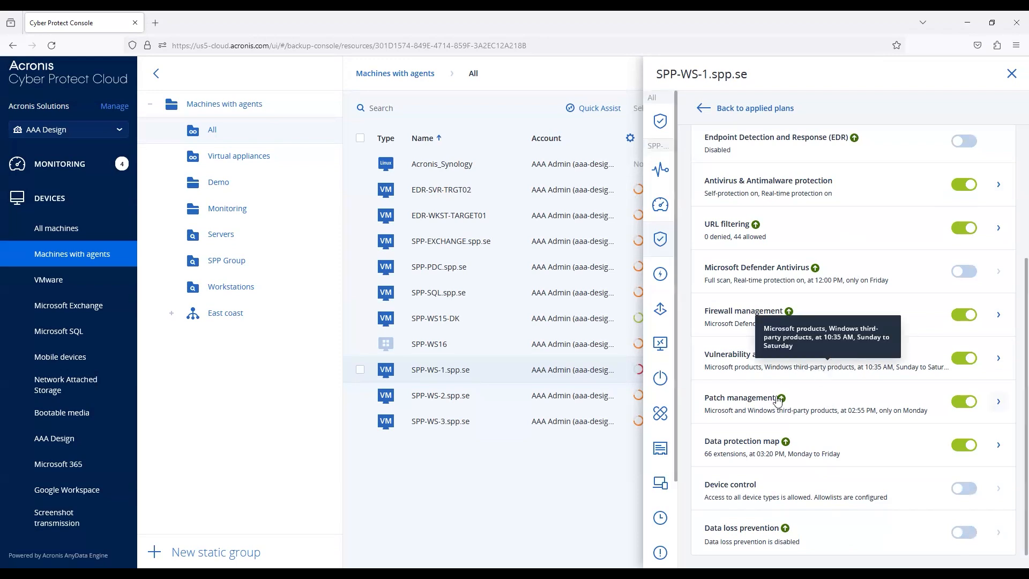
# Step: Examine the vulnerability assessment schedule's types and start conditions, and close it without making changes
pyautogui.click(997, 358)
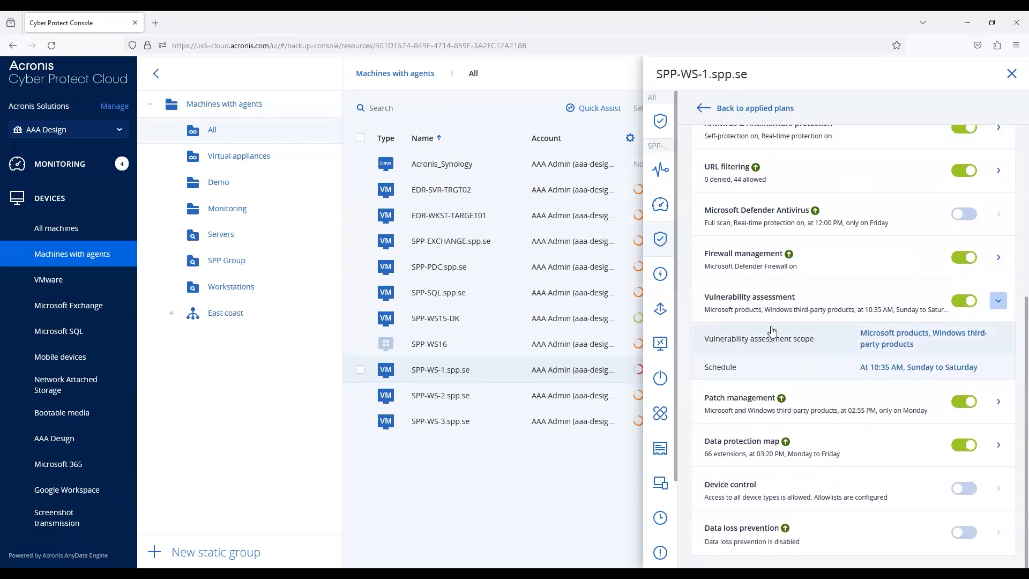
pyautogui.click(879, 367)
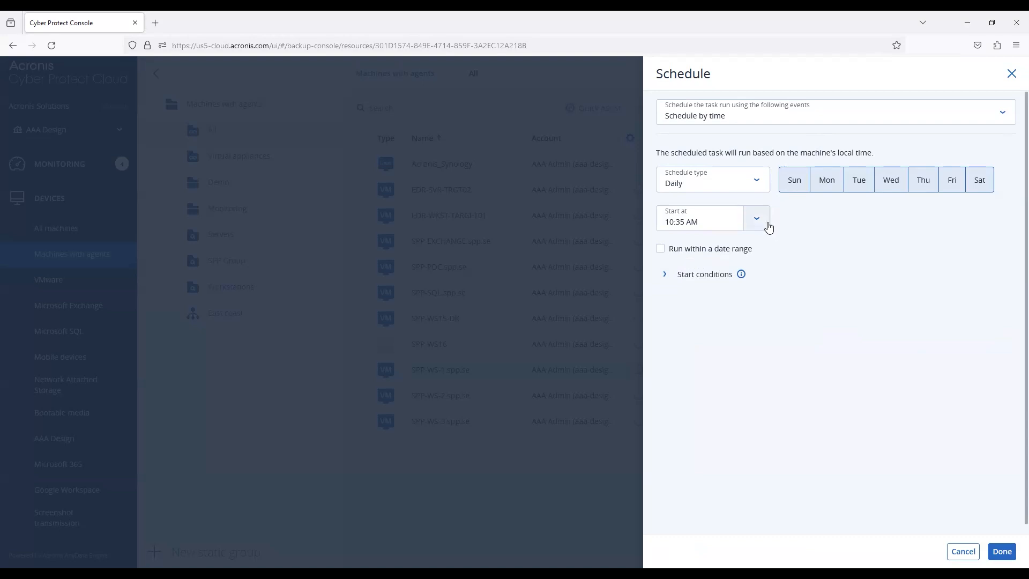
pyautogui.click(752, 182)
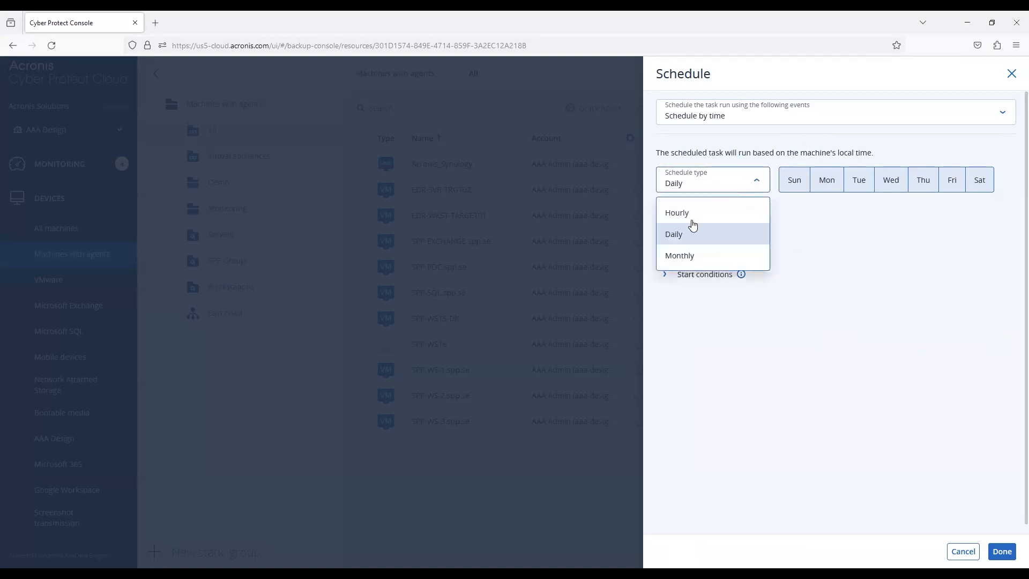
pyautogui.click(828, 276)
pyautogui.click(665, 274)
pyautogui.scroll(-2, 793, 471)
pyautogui.scroll(2, 814, 363)
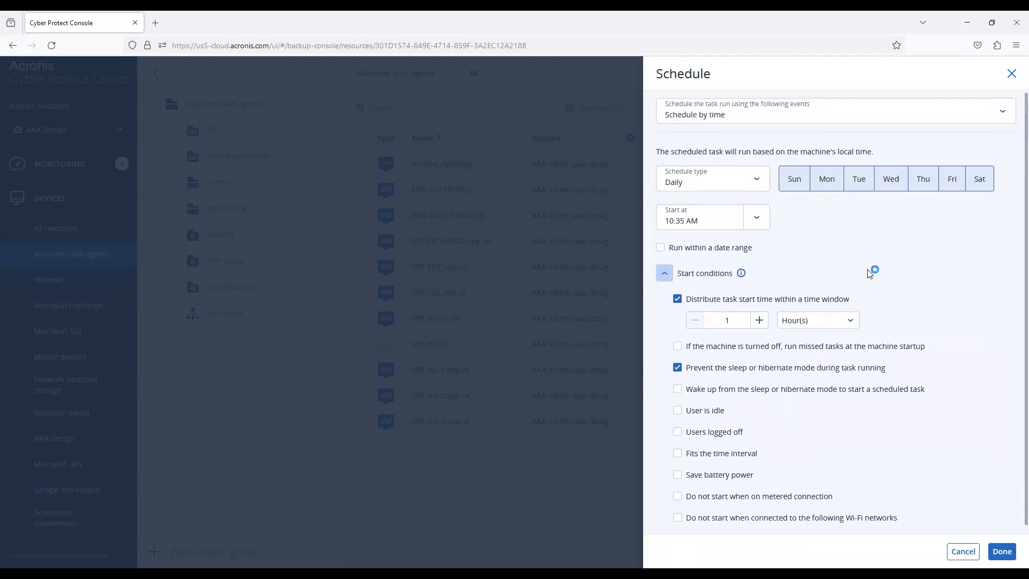
pyautogui.click(1011, 73)
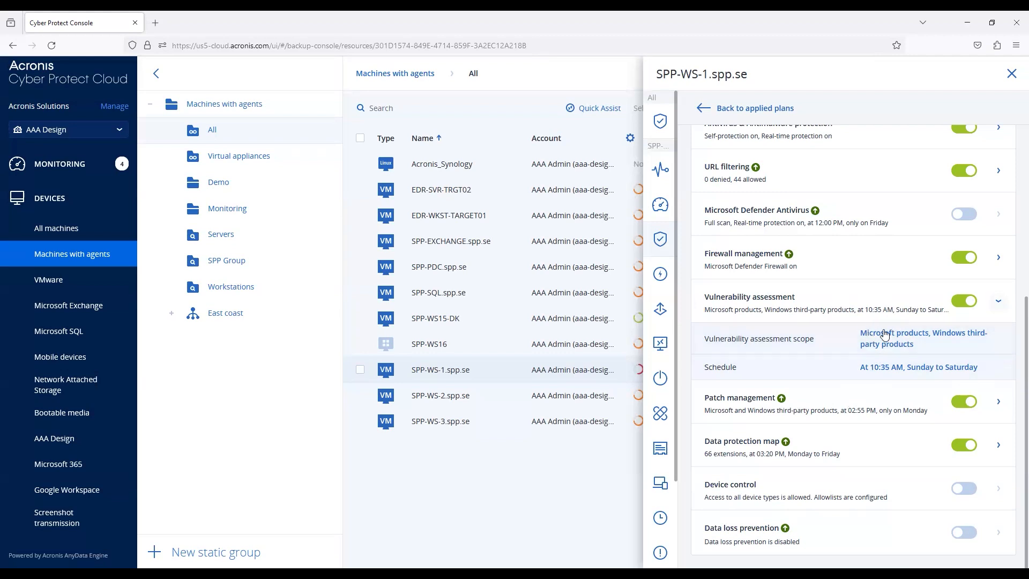
# Step: Review the patch management update options for Microsoft products, including specific product selection, and for Windows third-party products, without saving changes
pyautogui.click(999, 403)
pyautogui.scroll(-2, 857, 375)
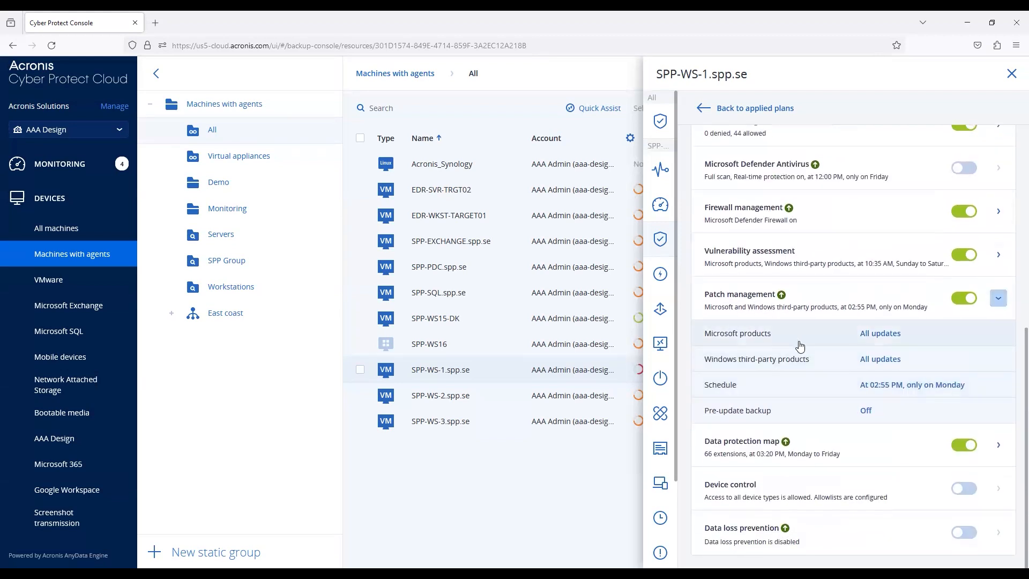
pyautogui.click(865, 332)
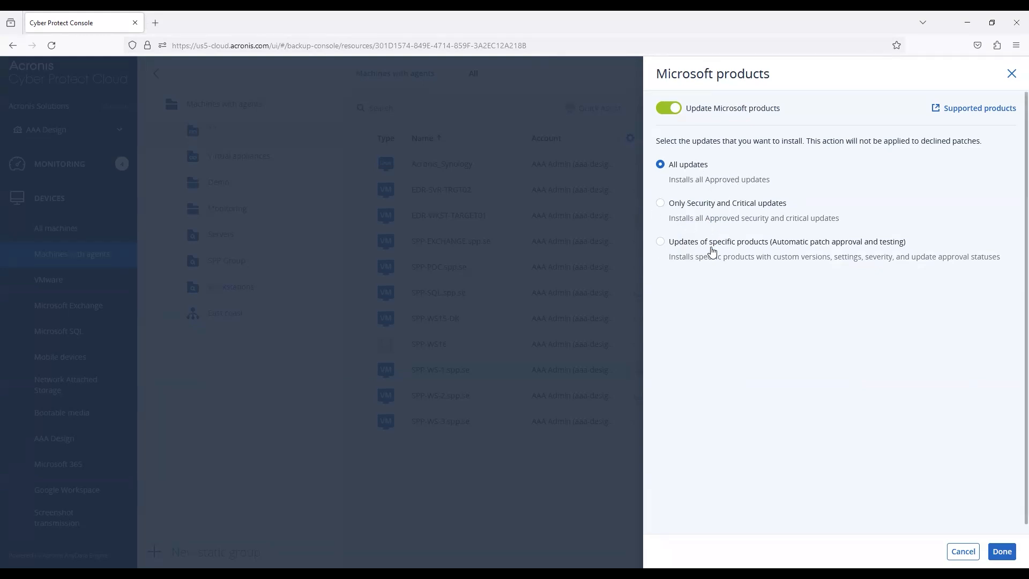
pyautogui.click(693, 242)
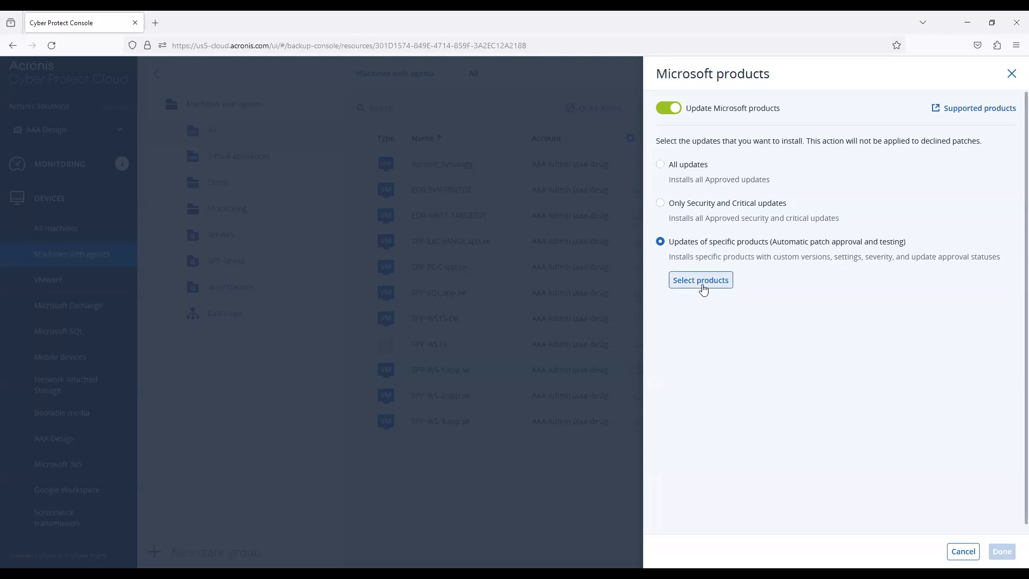
pyautogui.click(703, 284)
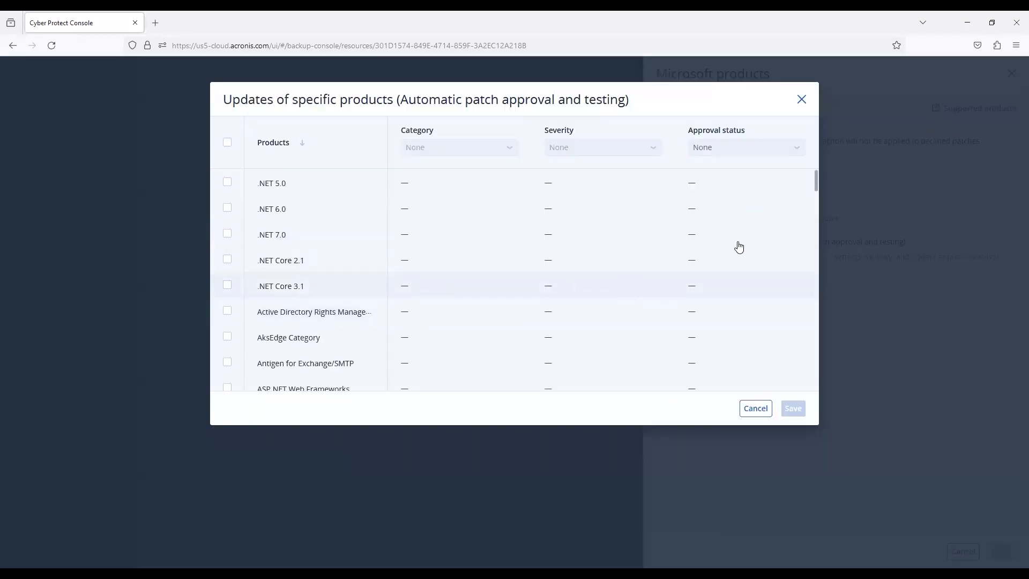
pyautogui.click(801, 99)
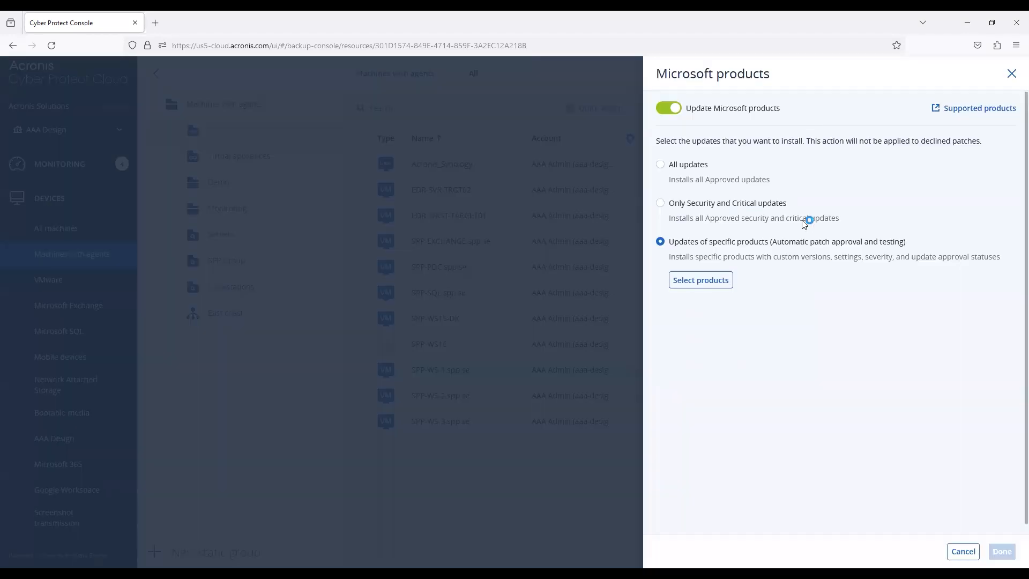
pyautogui.click(688, 165)
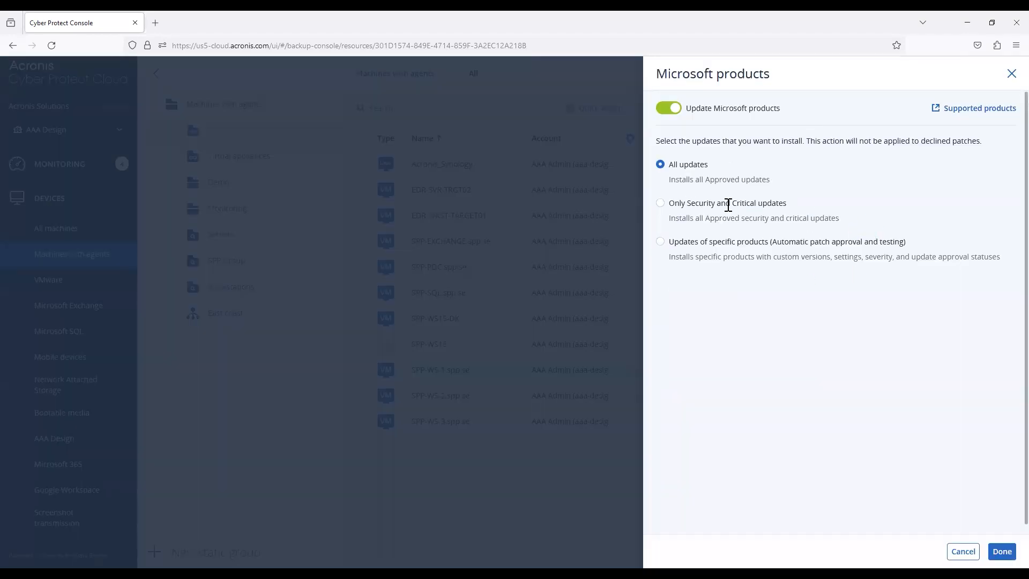
pyautogui.click(1010, 74)
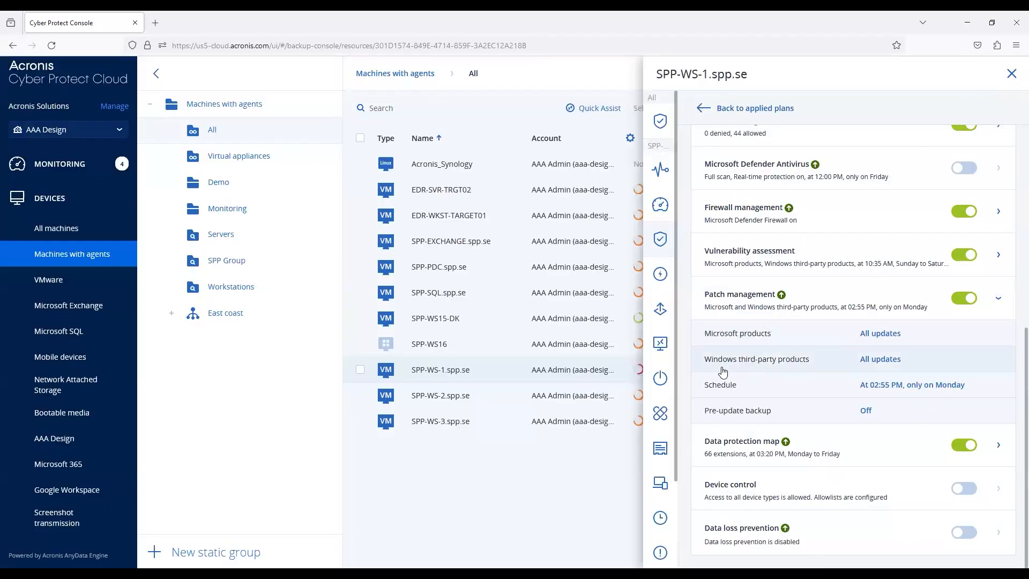
pyautogui.click(873, 365)
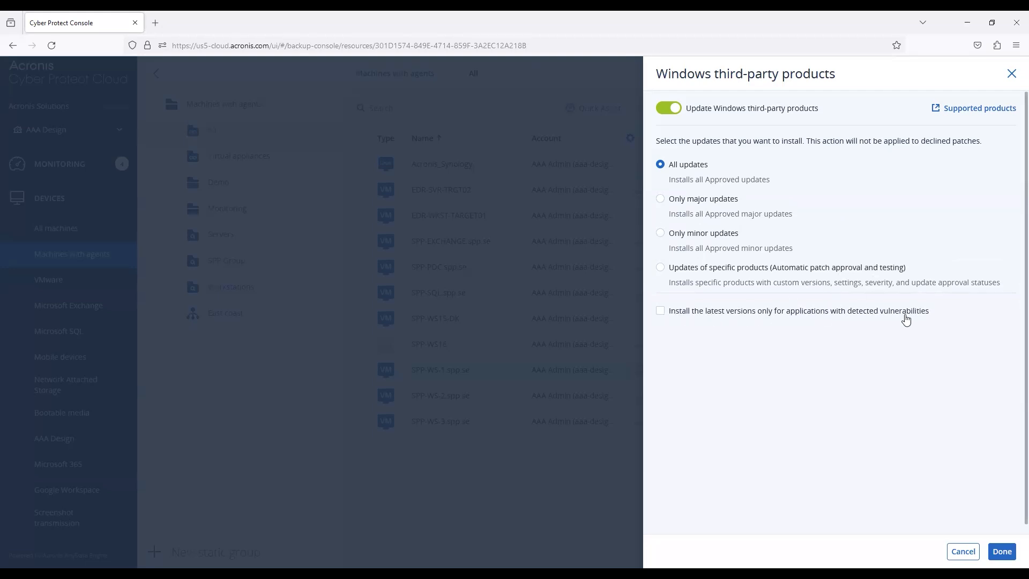
pyautogui.click(975, 553)
# Step: Open the patch management schedule and preview its maintenance window and date range options, leaving both off
pyautogui.click(803, 384)
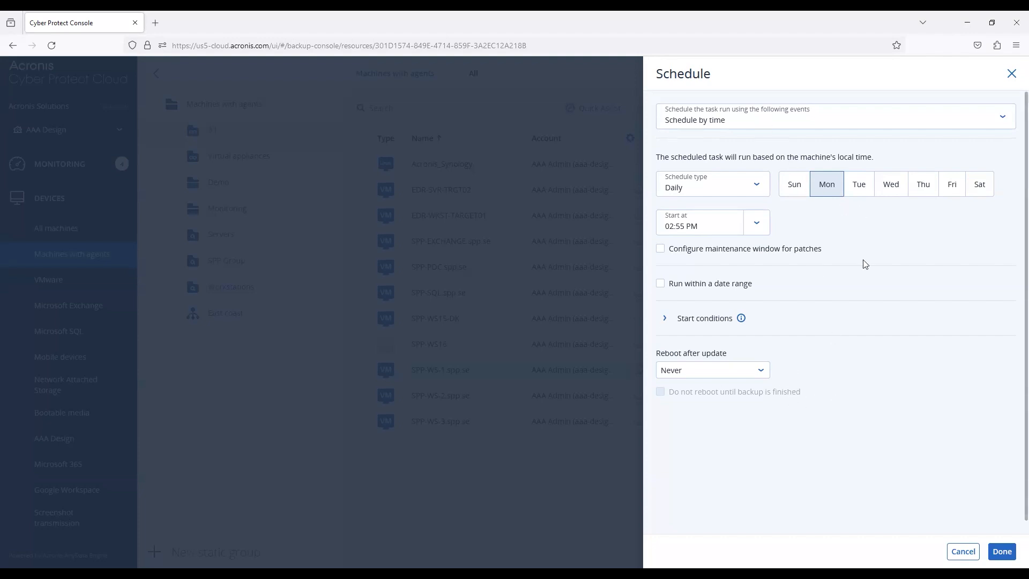
pyautogui.click(687, 254)
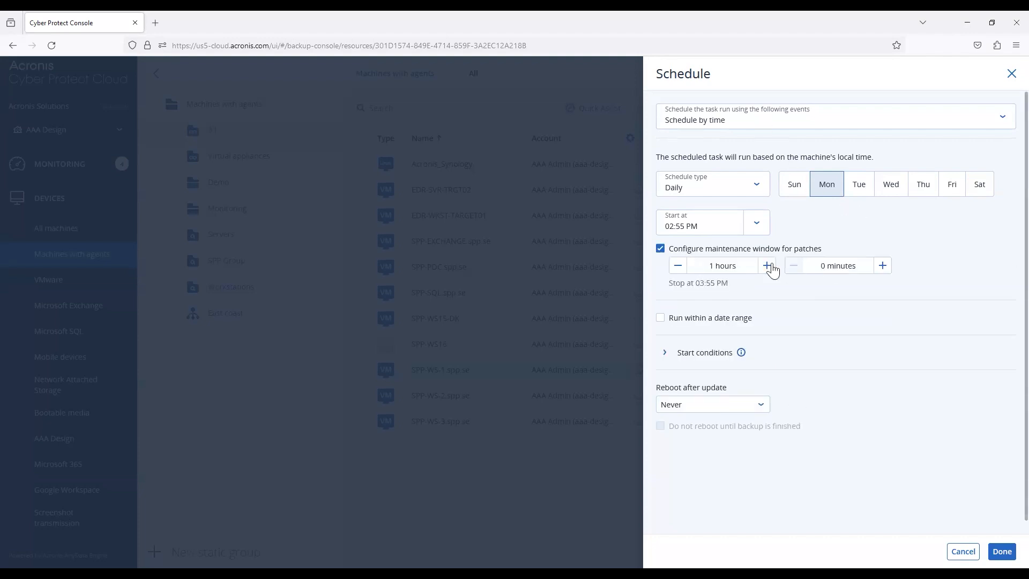
pyautogui.click(690, 252)
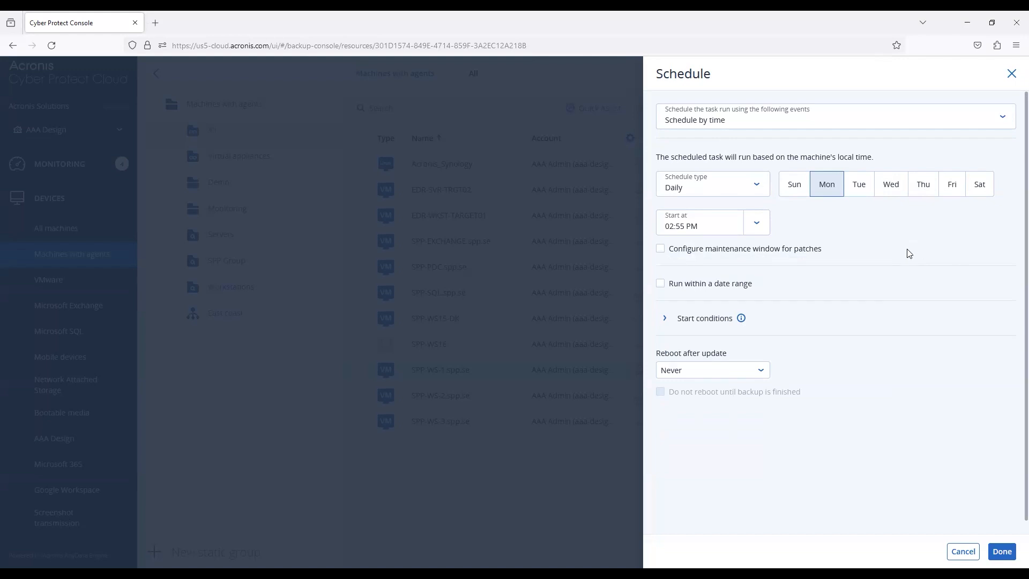
pyautogui.scroll(-1, 705, 287)
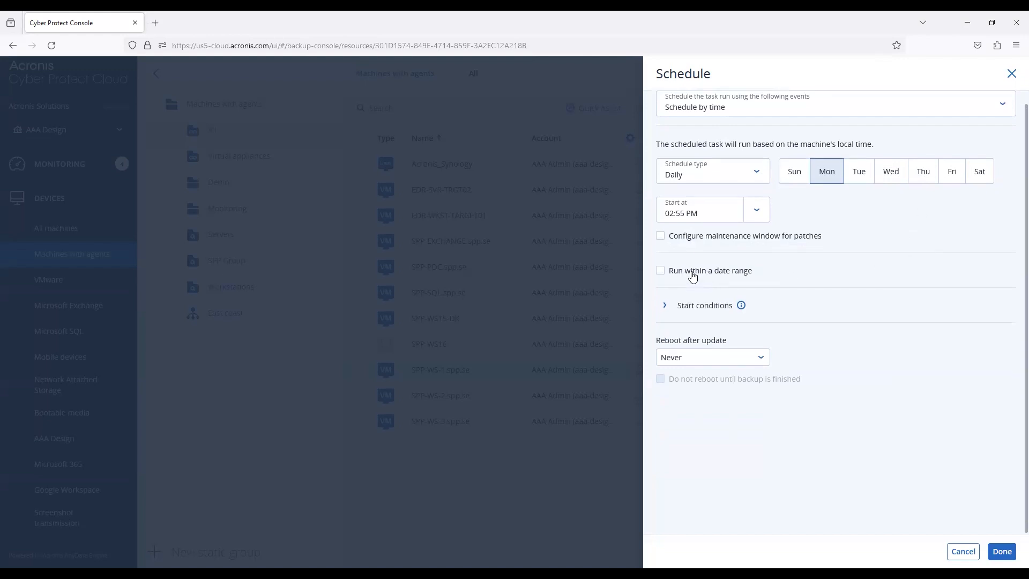
pyautogui.click(691, 272)
pyautogui.click(691, 271)
# Step: Examine the patch schedule's start conditions and reboot-after-update choices, and leave the schedule without saving
pyautogui.click(677, 311)
pyautogui.scroll(-3, 773, 370)
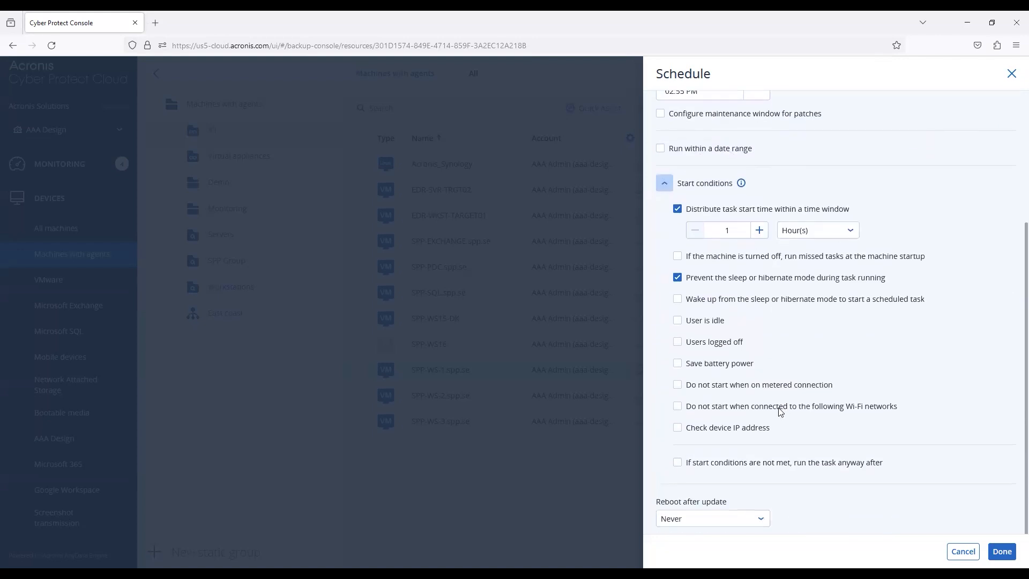
pyautogui.scroll(1, 743, 405)
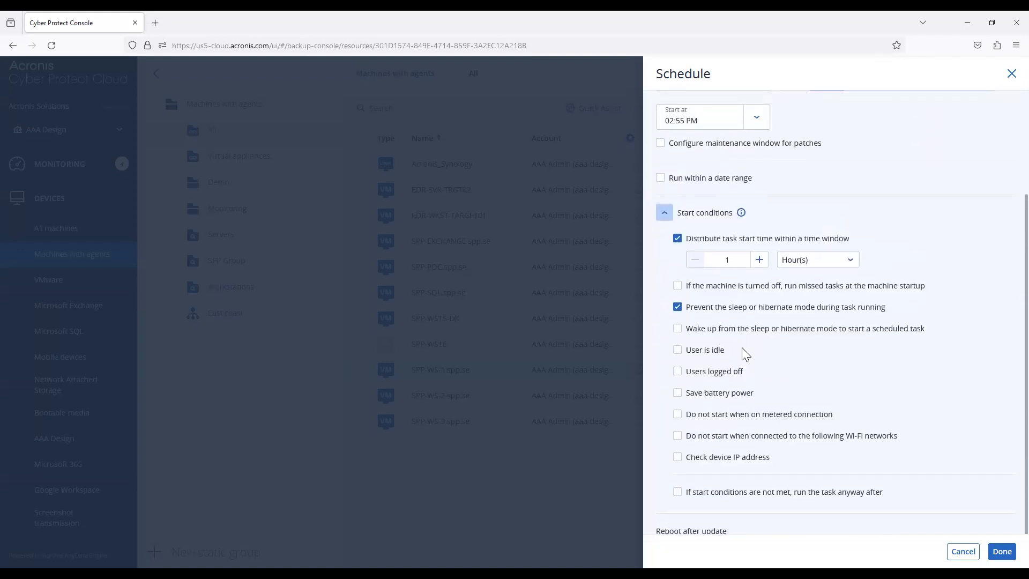
pyautogui.click(664, 212)
pyautogui.click(710, 358)
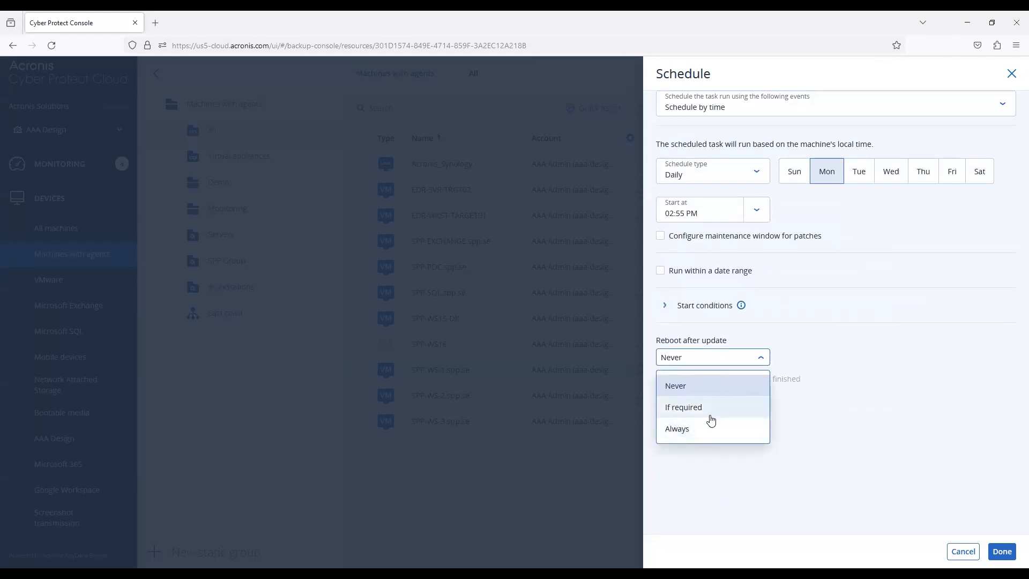
pyautogui.click(734, 488)
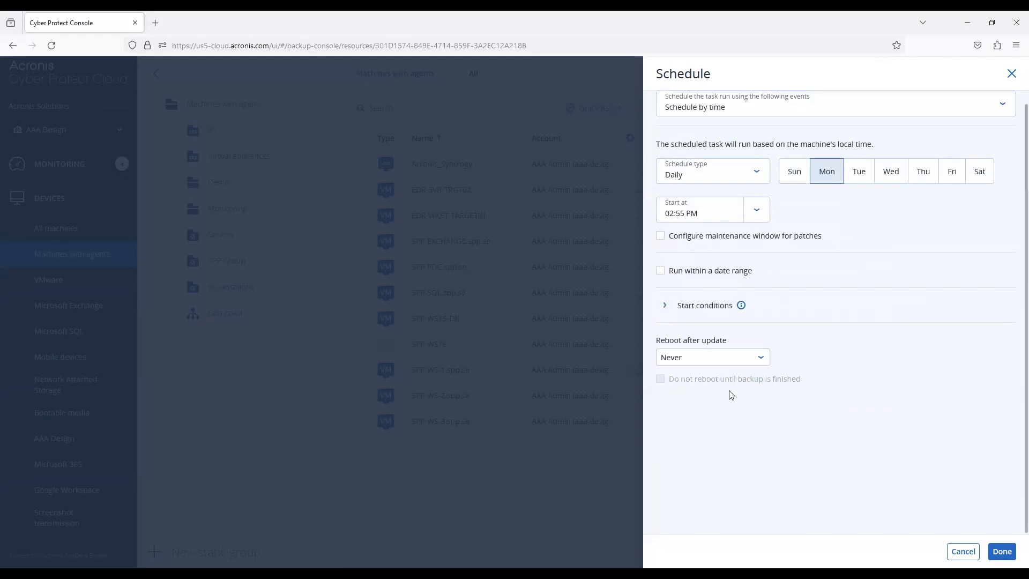
pyautogui.click(961, 551)
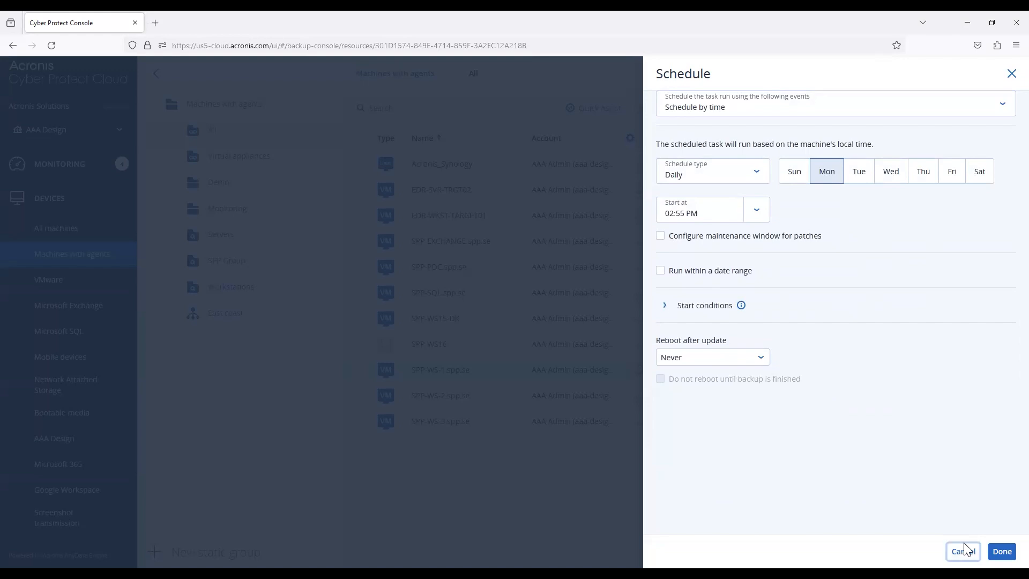
# Step: Read the patch management pre-update backup description and its requirements, and close it without making changes
pyautogui.click(782, 412)
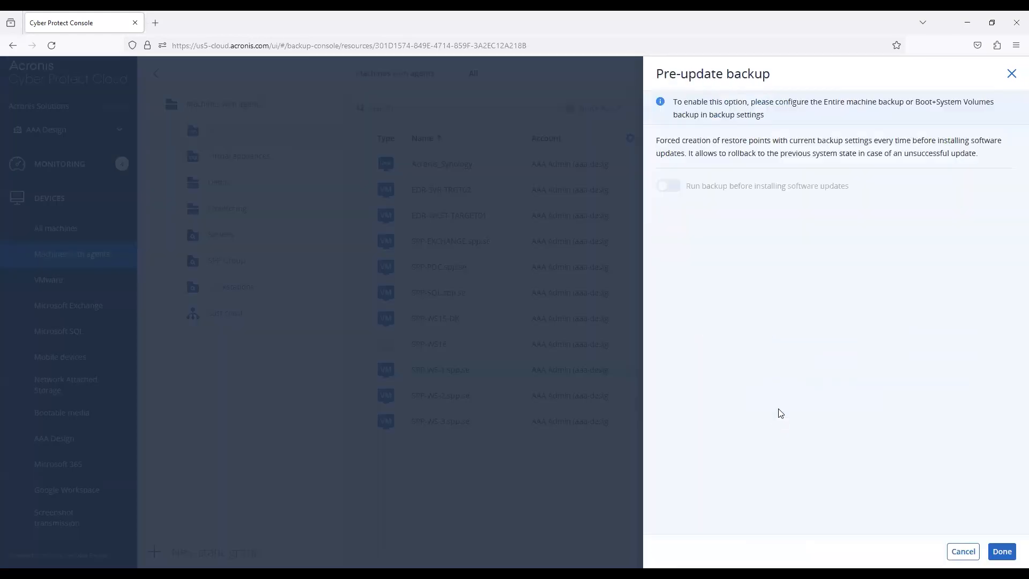
pyautogui.moveTo(689, 140); pyautogui.dragTo(914, 141)
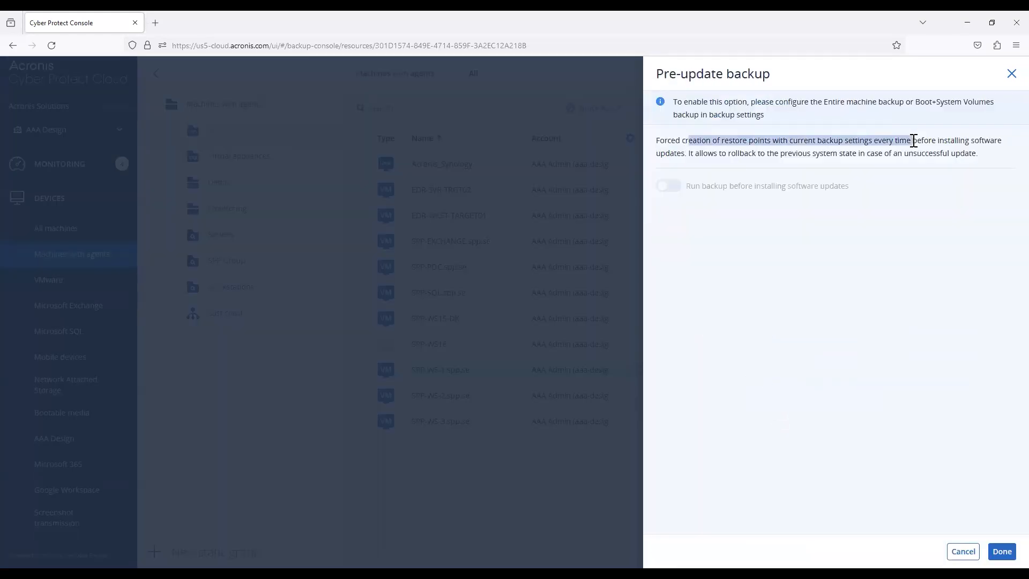
pyautogui.click(943, 158)
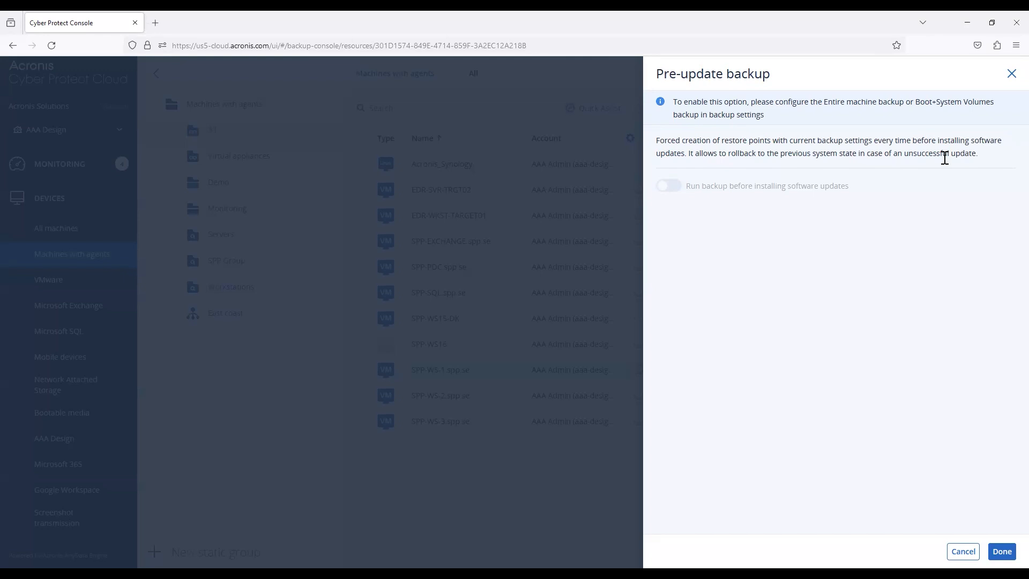
pyautogui.click(1010, 73)
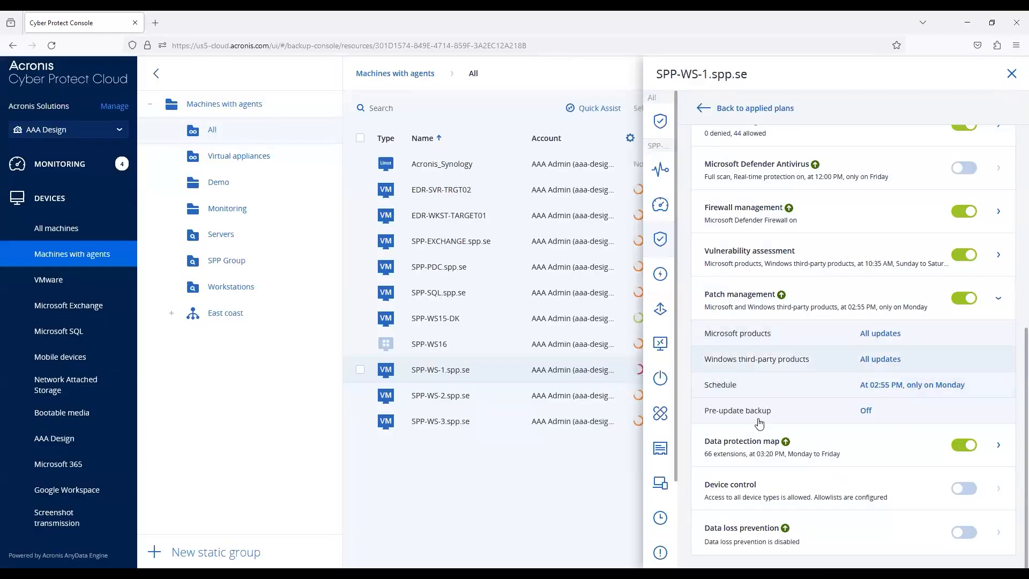
# Step: Review the new protection plan's required advanced packs and its full list of modules, from backup to data loss prevention
pyautogui.scroll(5, 882, 318)
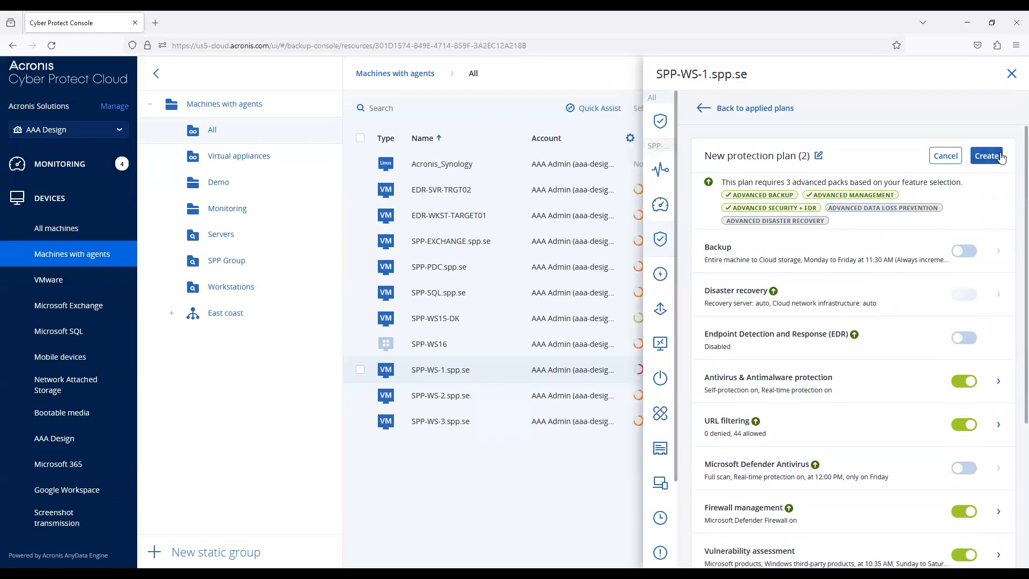
pyautogui.scroll(-1, 858, 362)
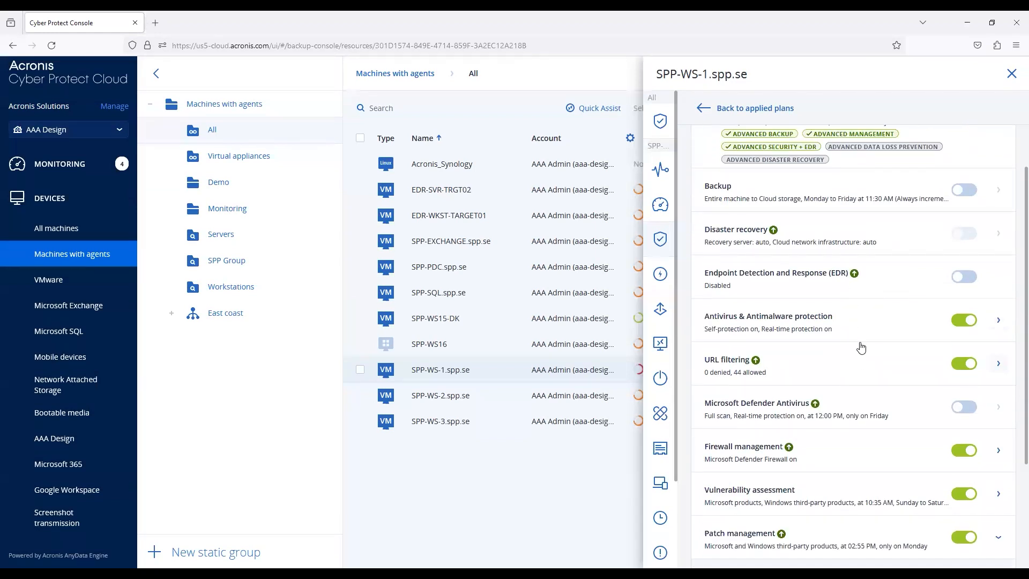
pyautogui.scroll(-1, 860, 346)
pyautogui.scroll(-3, 860, 300)
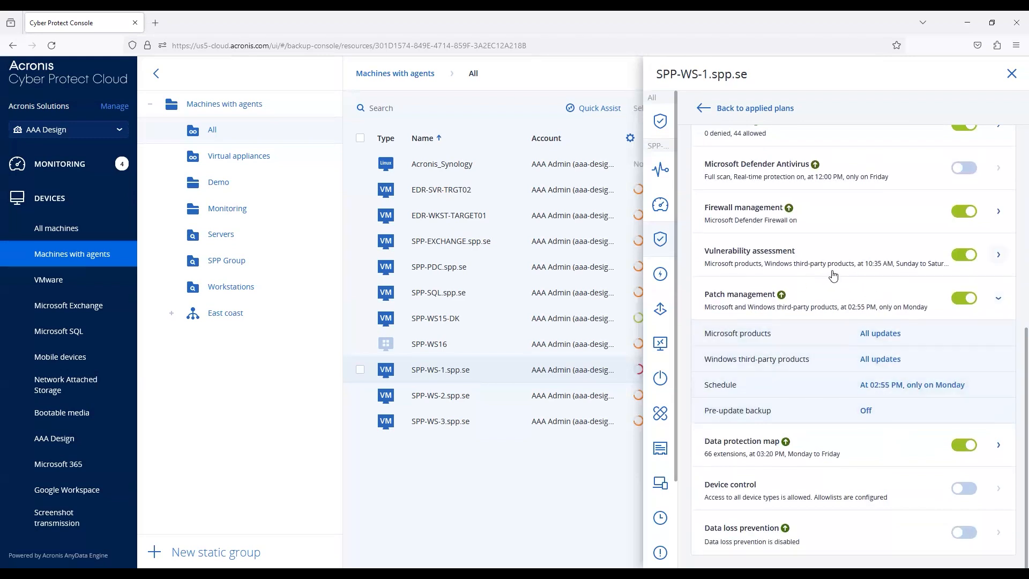
pyautogui.scroll(5, 833, 275)
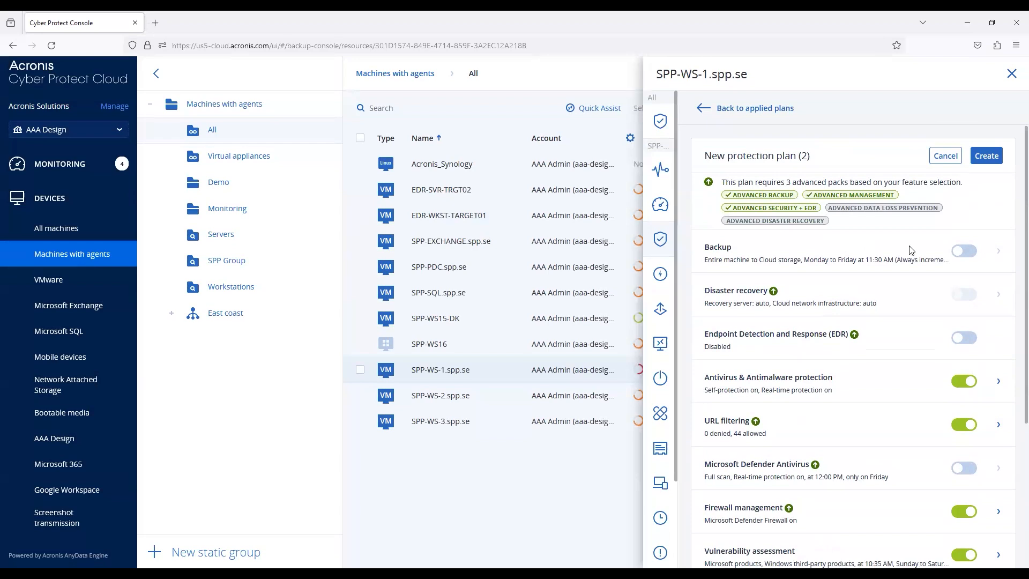
pyautogui.scroll(-5, 909, 250)
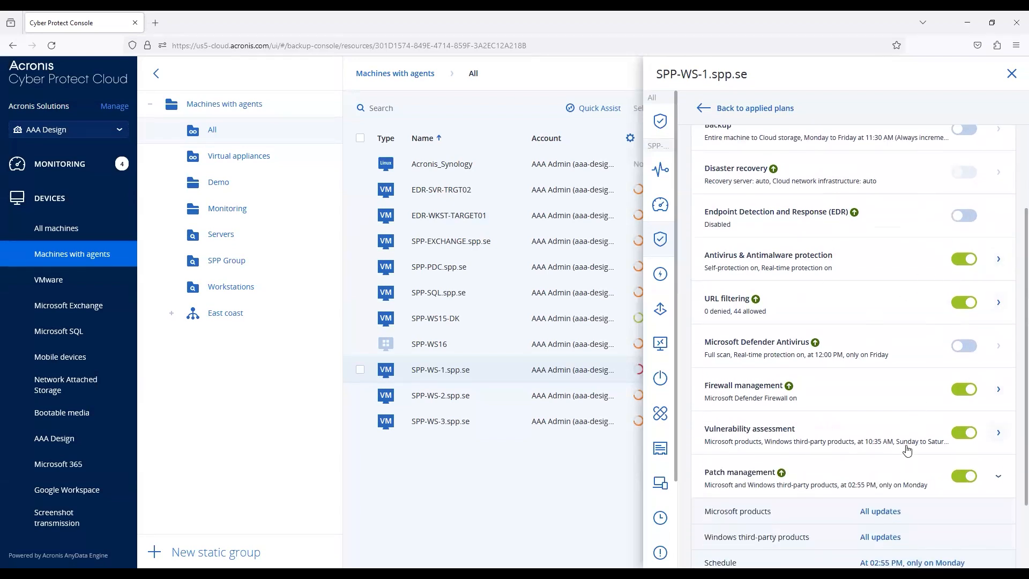
pyautogui.scroll(3, 904, 412)
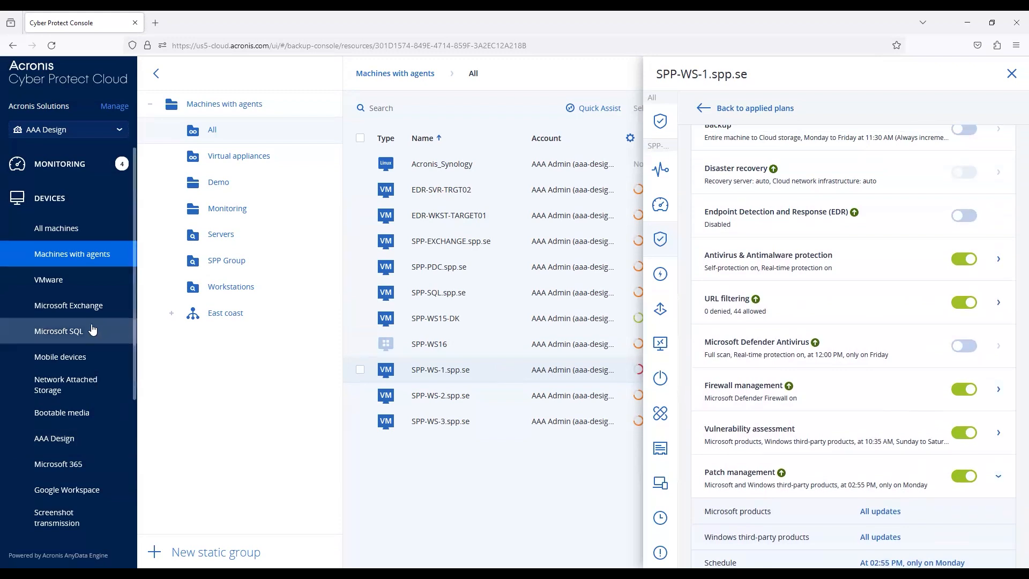
# Step: Open the Protection section's incidents and look through the section's threat defense and data loss prevention pages
pyautogui.scroll(-5, 70, 409)
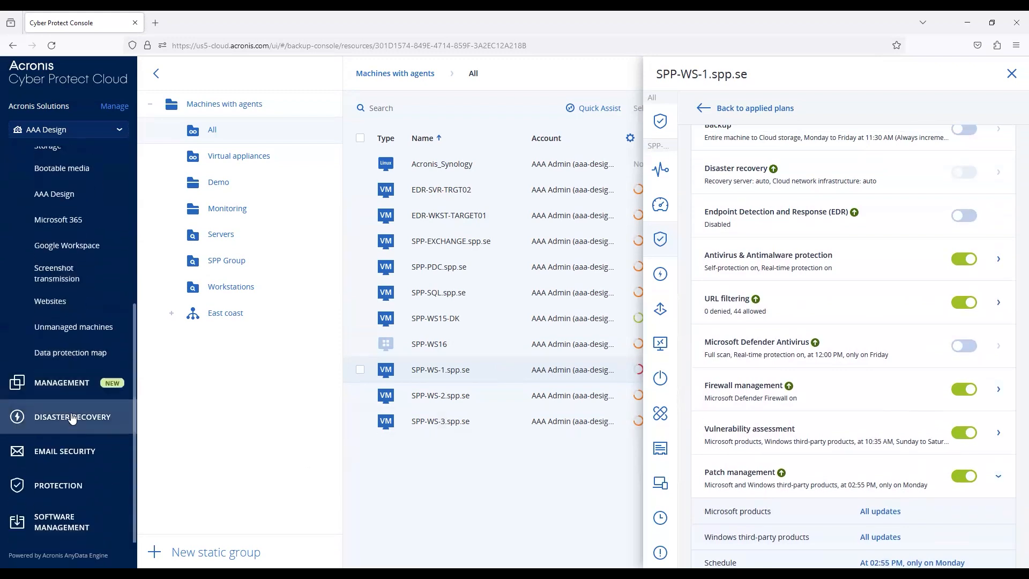
pyautogui.scroll(-2, 62, 408)
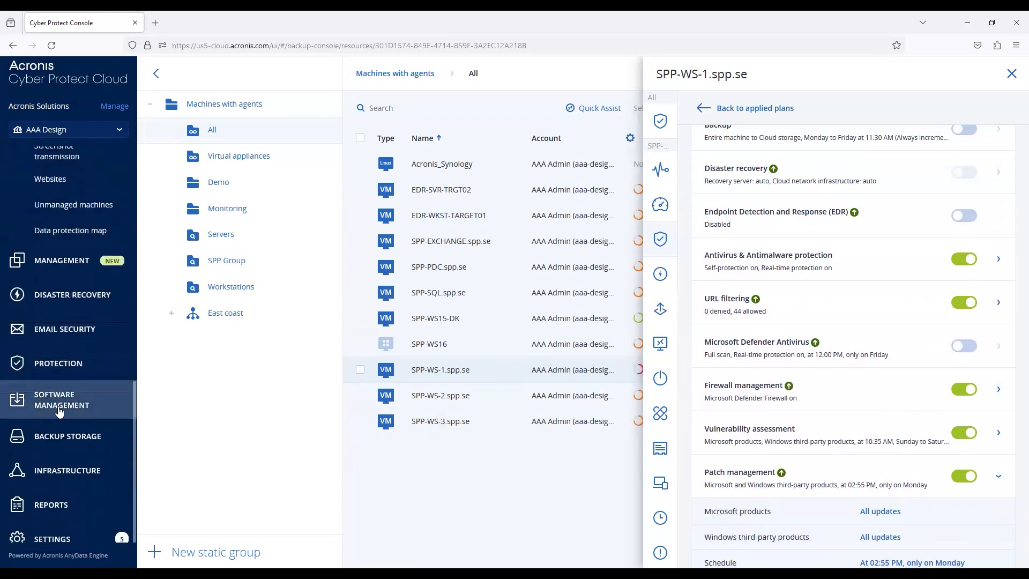
pyautogui.click(59, 371)
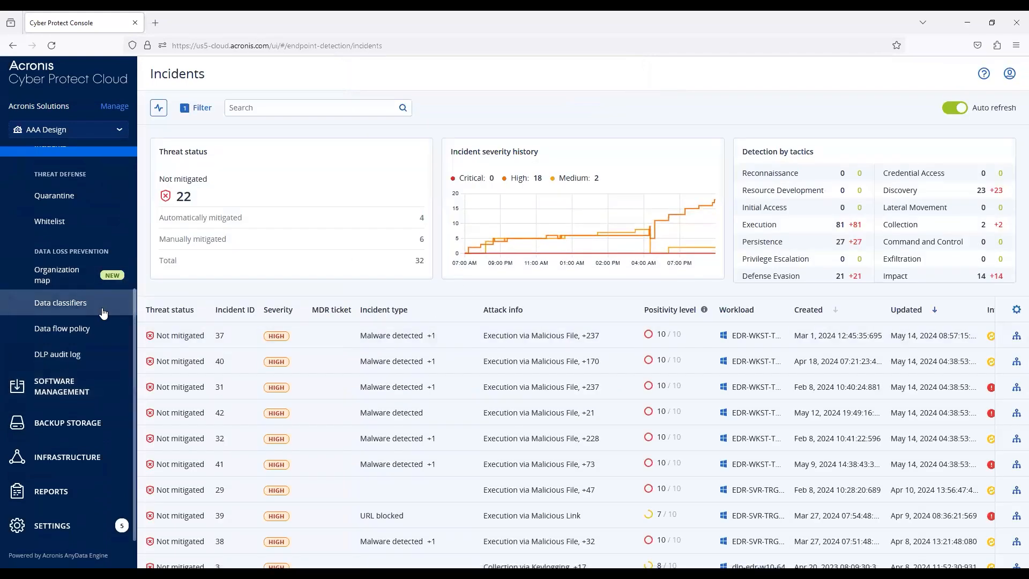
pyautogui.scroll(3, 97, 312)
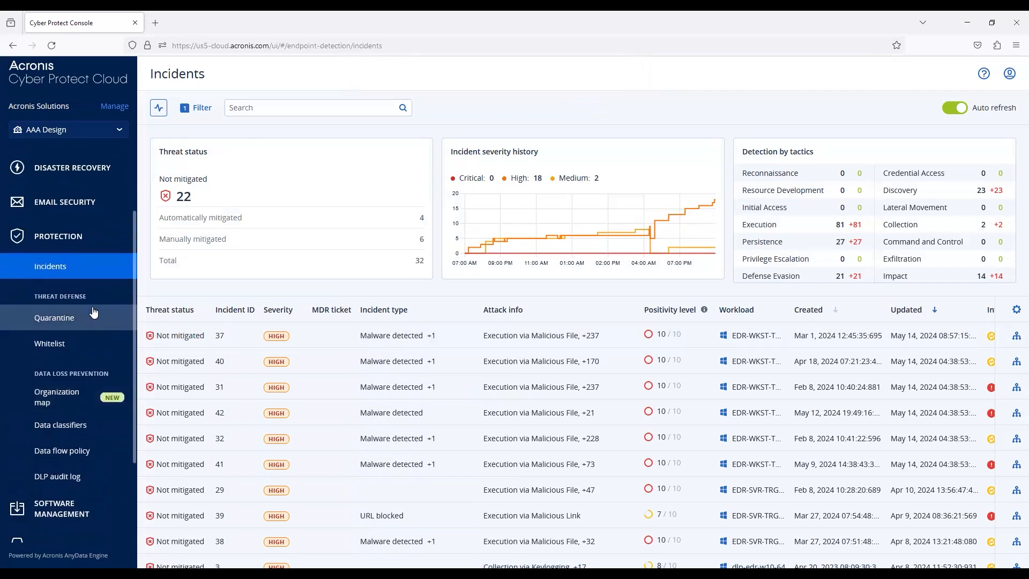
pyautogui.scroll(-3, 93, 311)
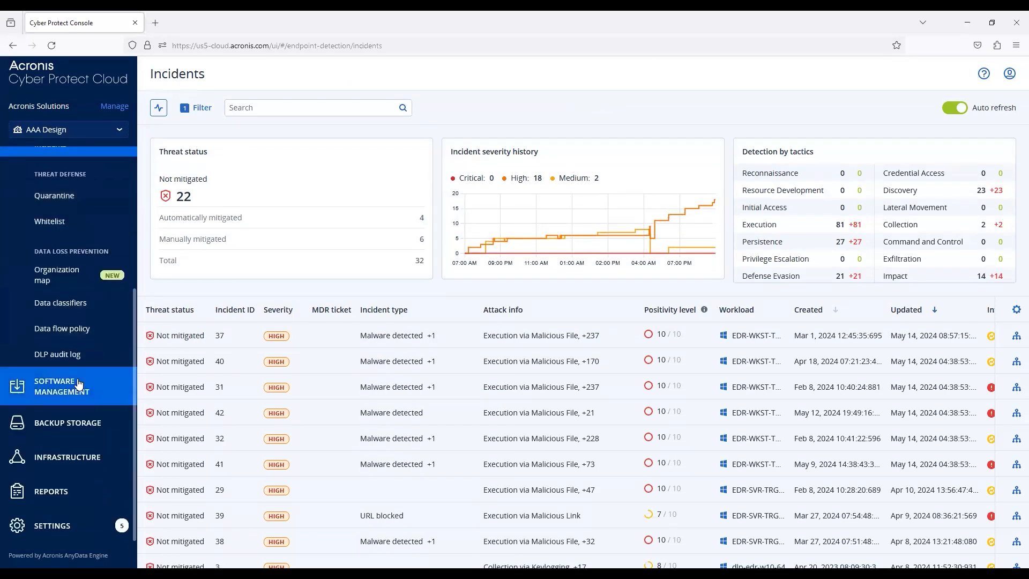
# Step: Check the vulnerabilities page under Software Management and return to the patch list
pyautogui.click(80, 386)
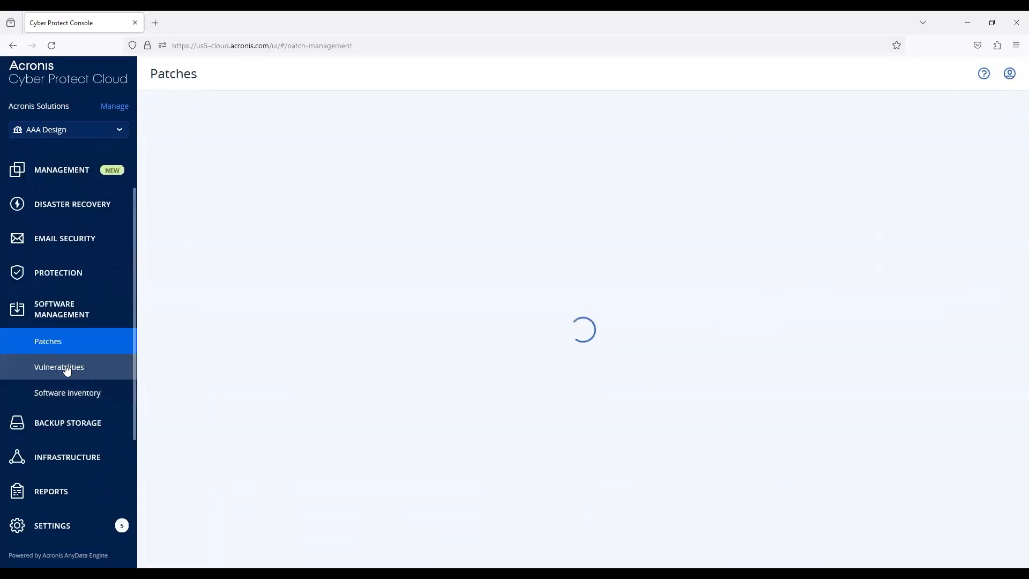
pyautogui.click(66, 369)
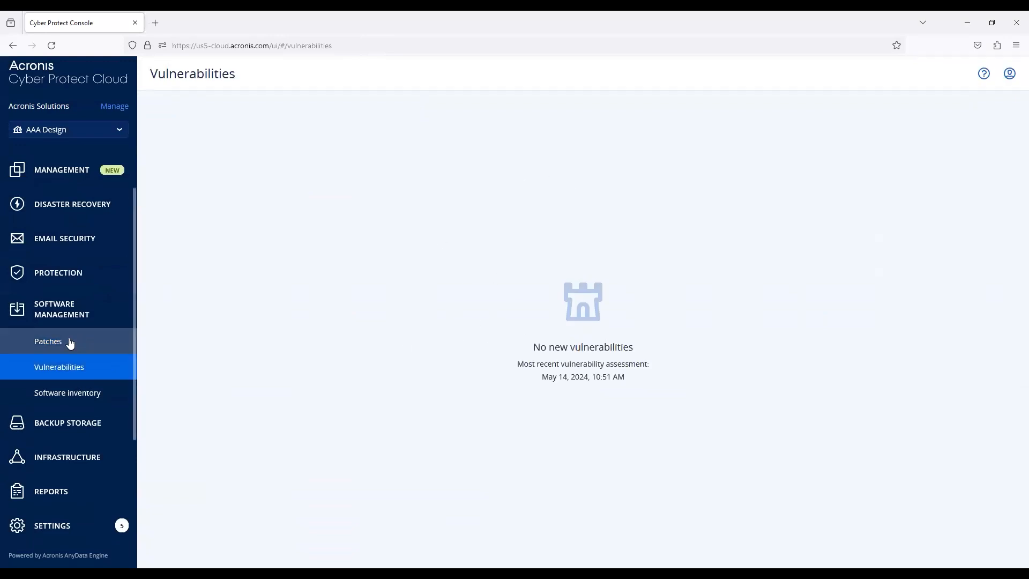
pyautogui.click(69, 342)
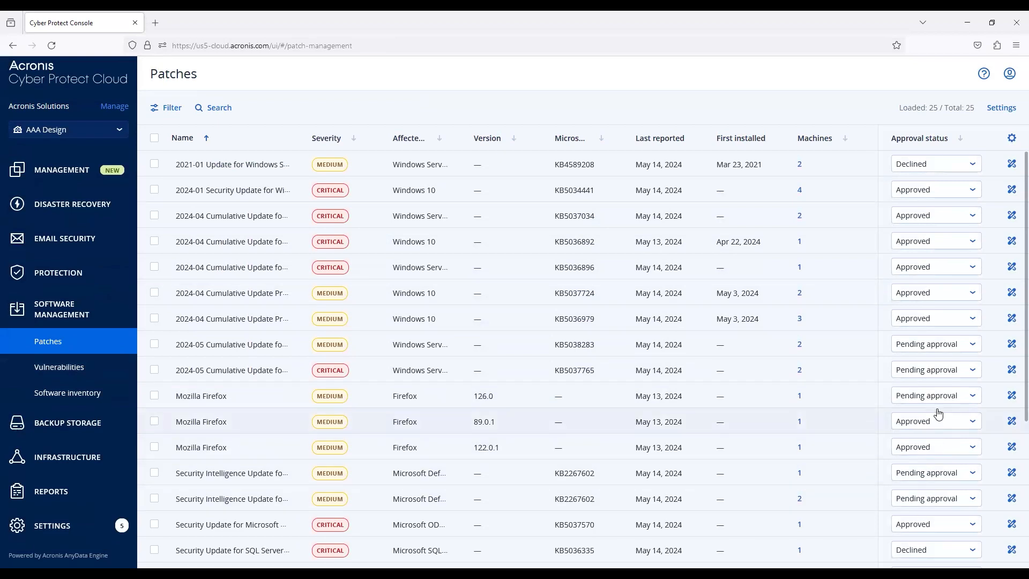
# Step: View the approval status choices for patches KB5037034 and KB4589208, keeping the first Approved and the second Declined
pyautogui.click(945, 215)
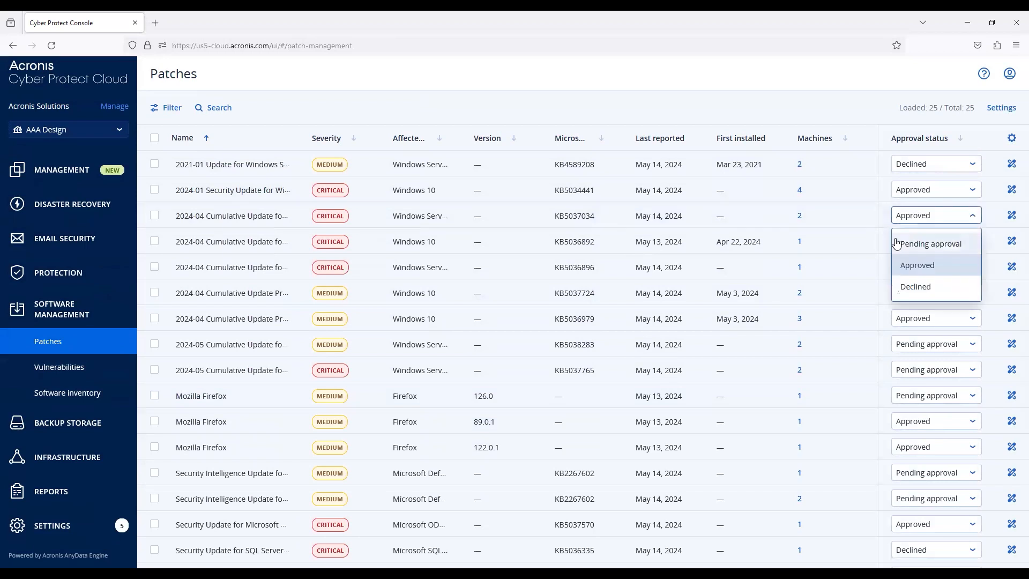
pyautogui.click(935, 271)
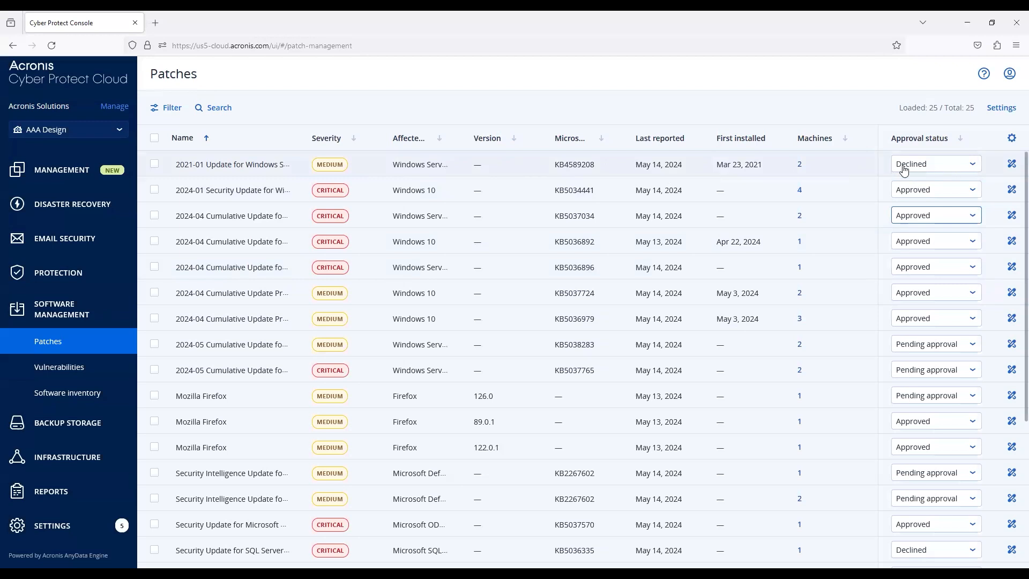
pyautogui.click(946, 164)
pyautogui.click(915, 231)
# Step: Preview the manual installation of the declined patch KB4589208 up to the machine selection, and cancel it
pyautogui.click(1012, 164)
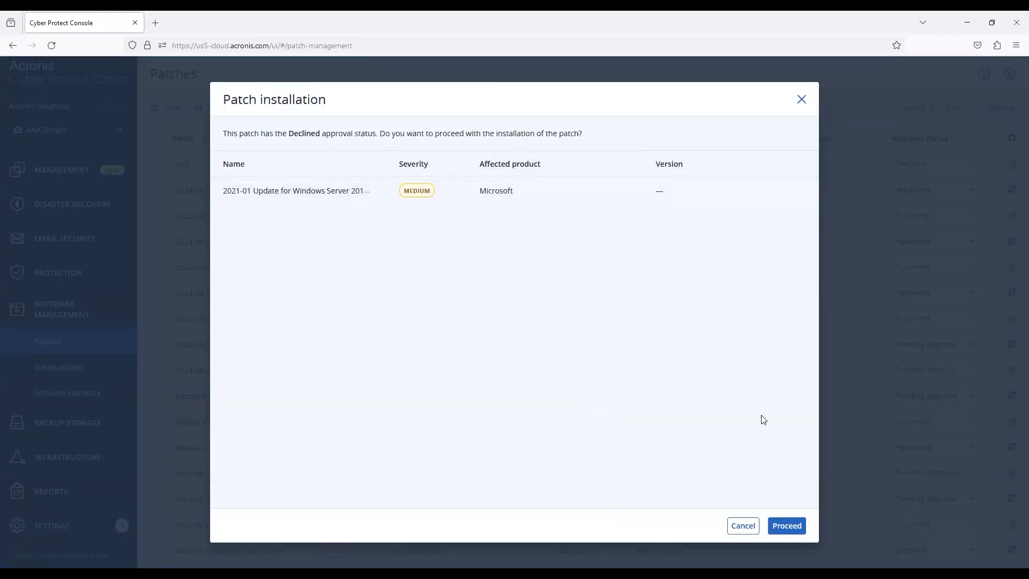
pyautogui.click(786, 526)
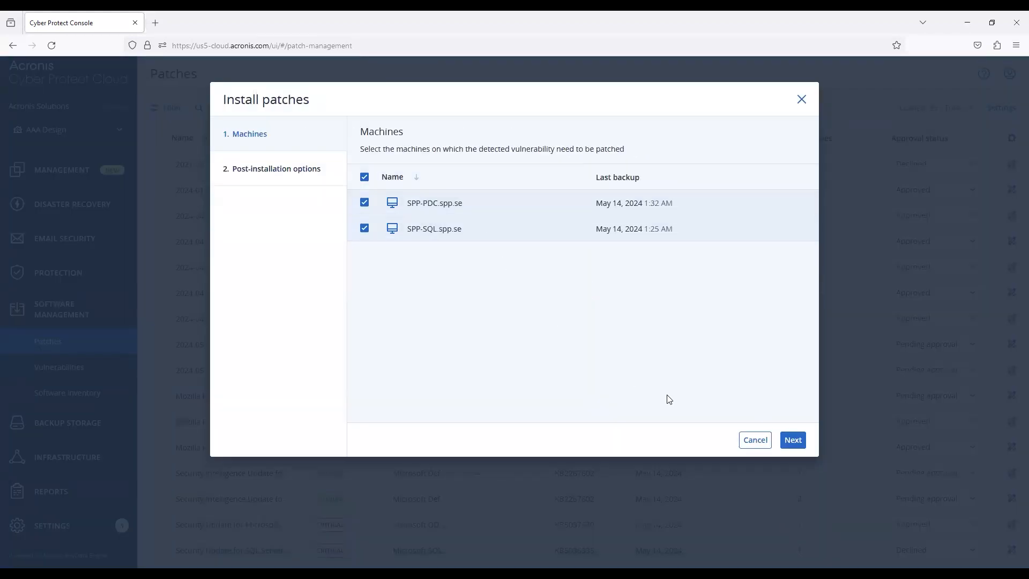
pyautogui.click(750, 438)
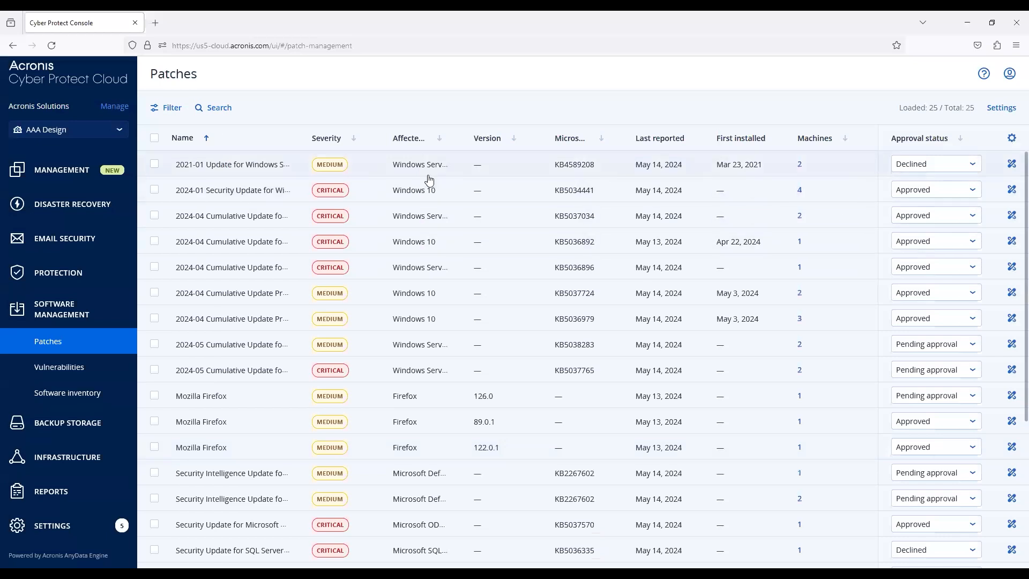
# Step: Open the monitoring overview dashboard
pyautogui.scroll(2, 59, 176)
pyautogui.click(65, 165)
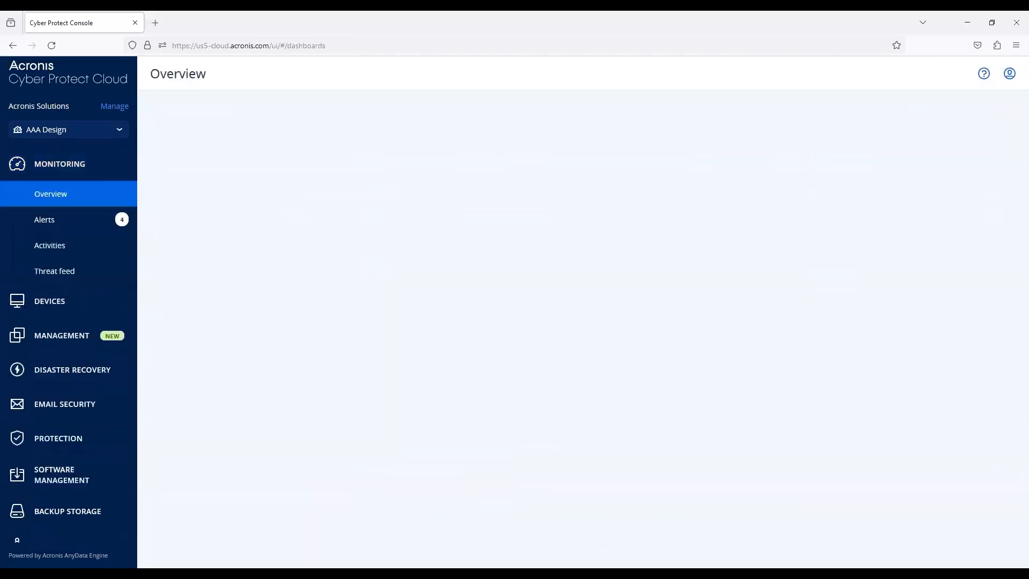